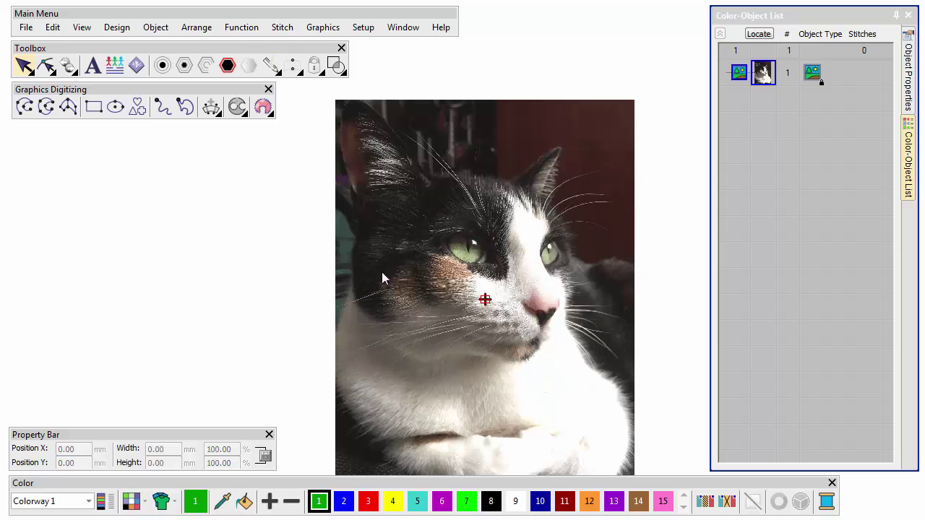
Draw an ellipse about 114 mm wide and 128 mm high around the cat's head.
{"action": "left_click", "coordinate": [114, 106]}
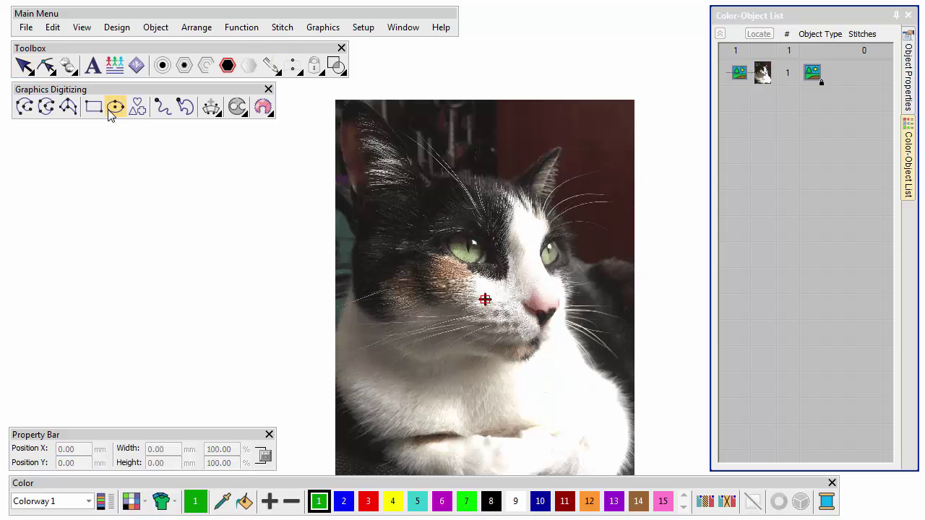
{"action": "left_click", "coordinate": [485, 299]}
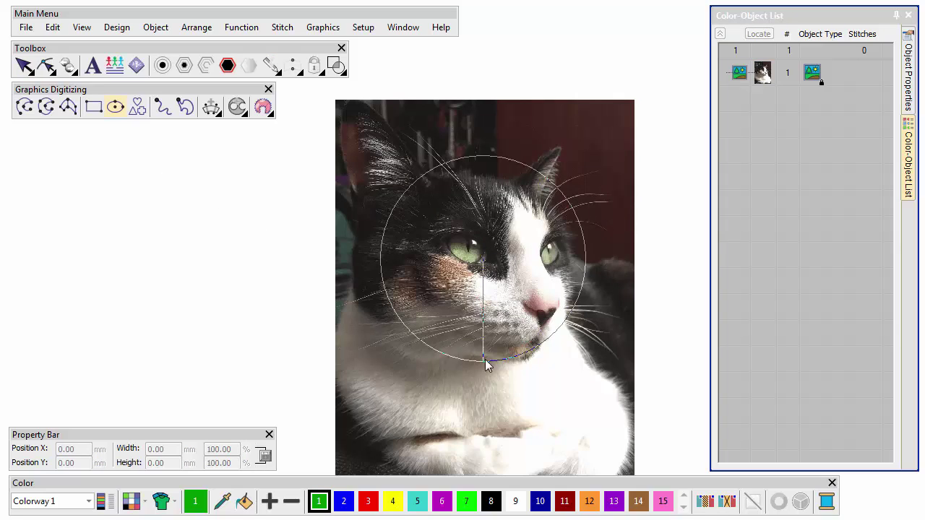
{"action": "left_click", "coordinate": [488, 401]}
{"action": "left_click", "coordinate": [609, 411]}
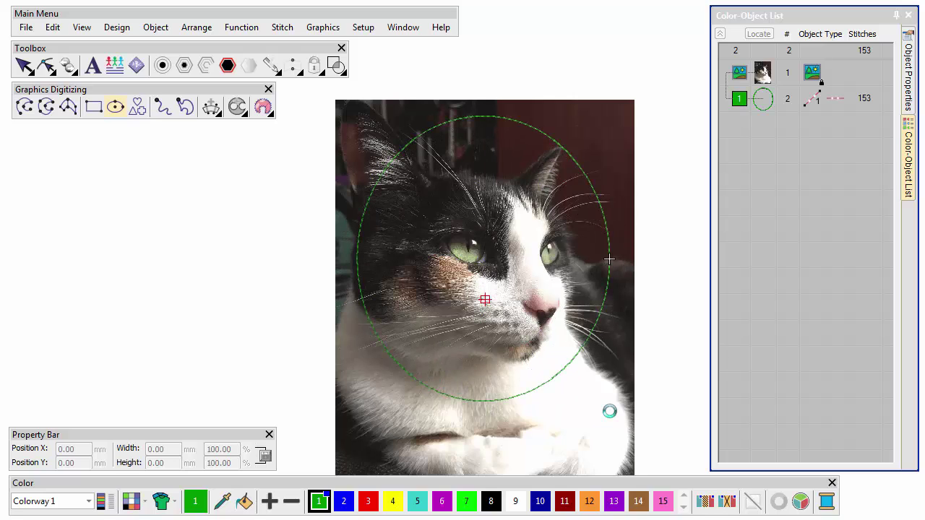
{"action": "key", "text": "Escape"}
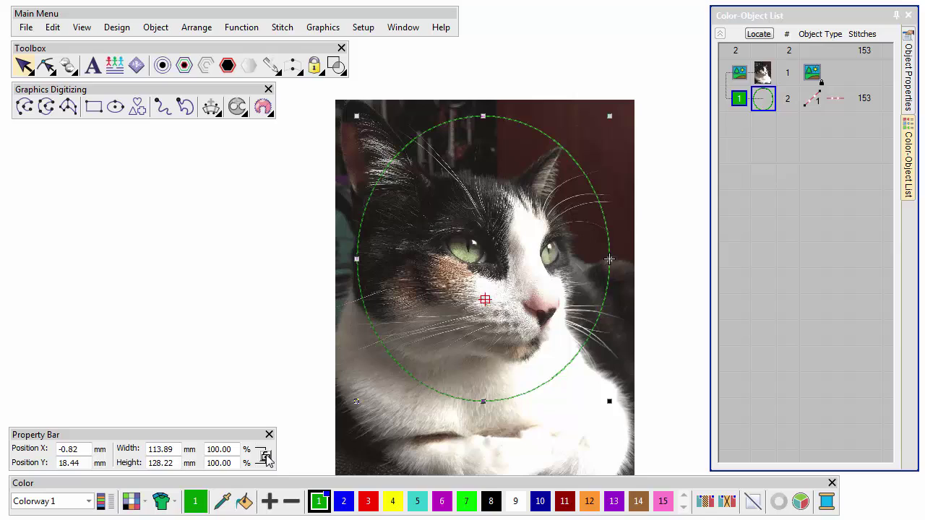
Resize the ellipse to 120 mm wide by 135 mm high and reposition it to frame the cat's head.
{"action": "double_click", "coordinate": [175, 449]}
{"action": "type", "text": "120"}
{"action": "key", "text": "Return"}
{"action": "double_click", "coordinate": [171, 464]}
{"action": "type", "text": "135"}
{"action": "key", "text": "Return"}
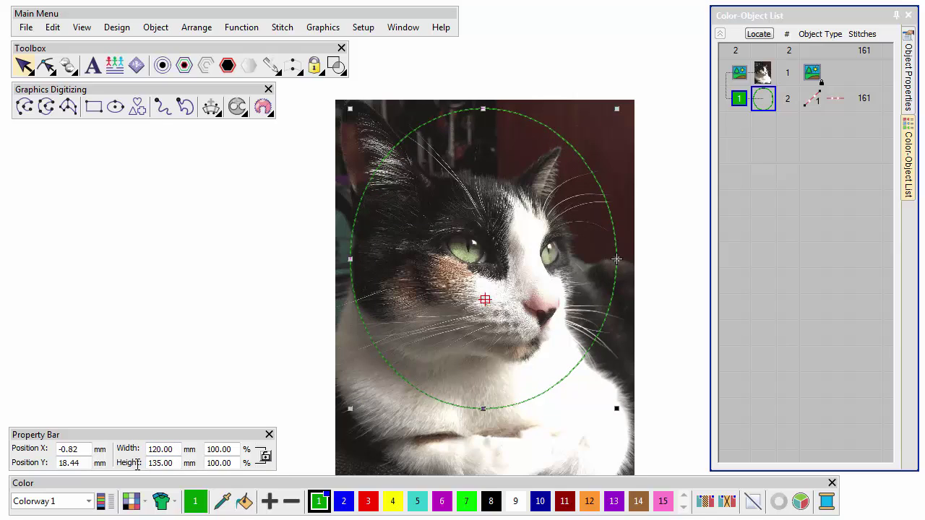
{"action": "left_click_drag", "start_coordinate": [507, 413], "coordinate": [498, 403]}
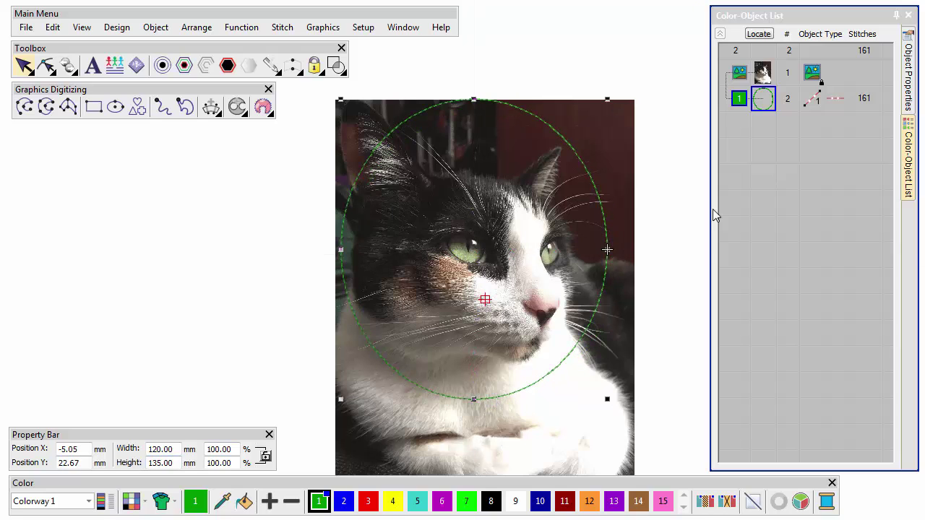
Lock the ellipse frame and deselect it.
{"action": "right_click", "coordinate": [757, 96]}
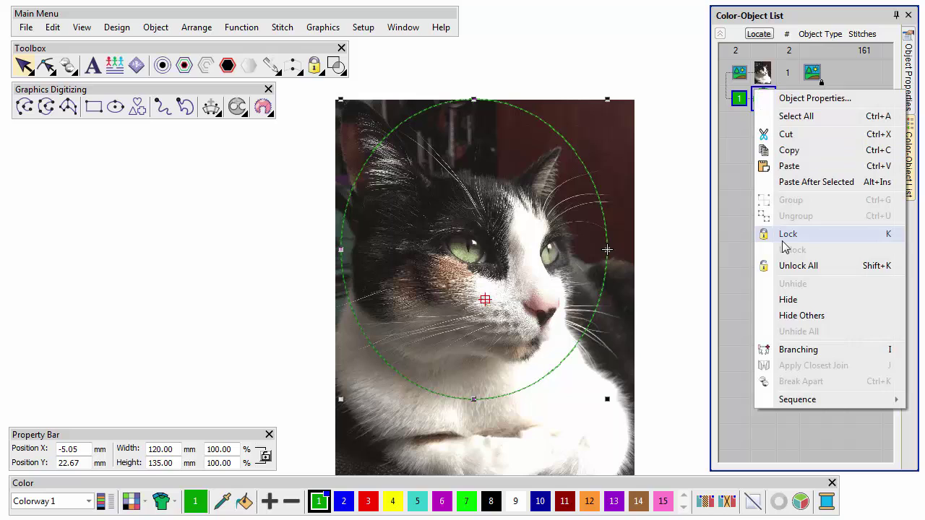
{"action": "left_click", "coordinate": [784, 243]}
{"action": "left_click", "coordinate": [547, 275]}
Set up the Freehand tool with the guide circle shown at a 2.00 mm inner radius and 75% smoothing.
{"action": "scroll", "coordinate": [551, 315], "scroll_direction": "up", "scroll_amount": 1}
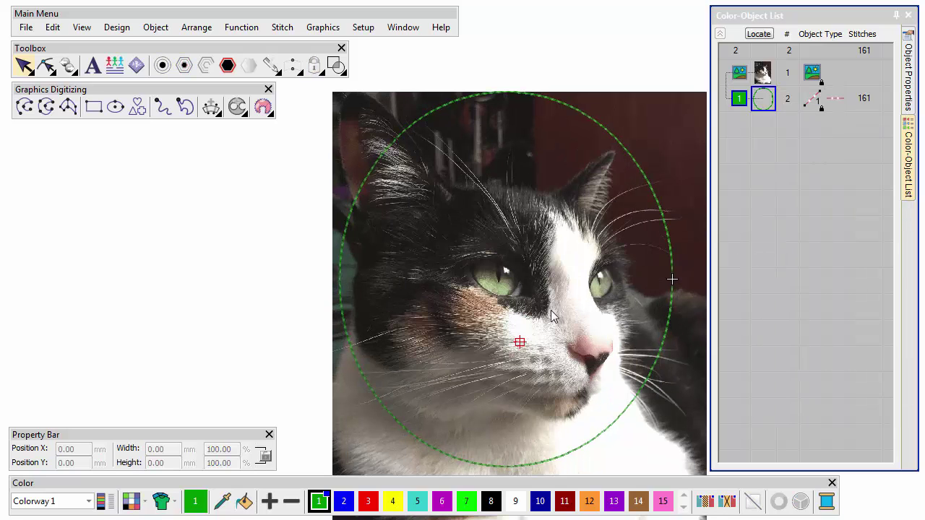
{"action": "left_click", "coordinate": [161, 115]}
{"action": "left_click", "coordinate": [162, 121]}
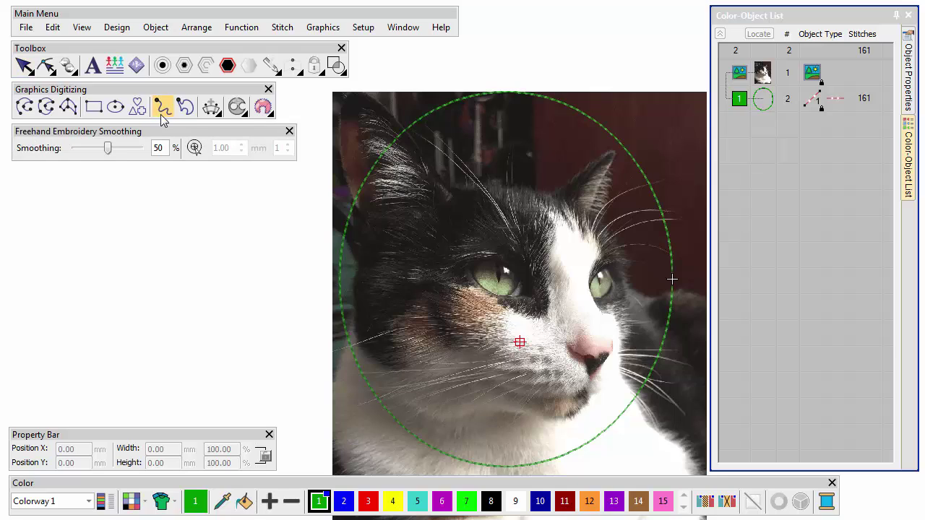
{"action": "left_click", "coordinate": [194, 148]}
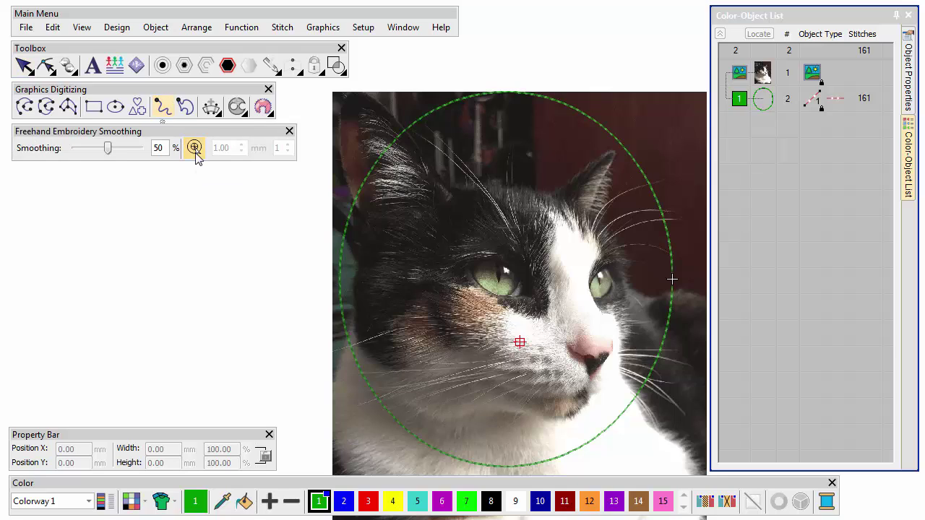
{"action": "left_click", "coordinate": [211, 149]}
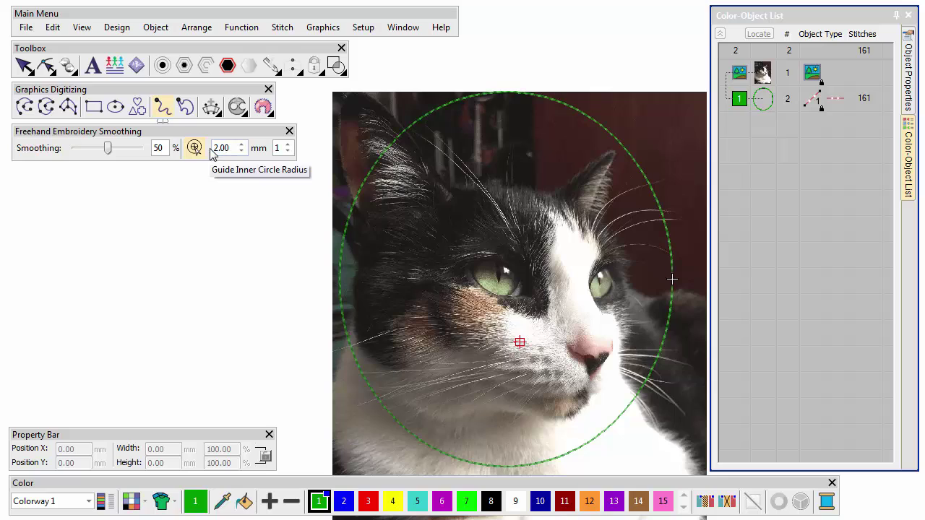
{"action": "left_click_drag", "start_coordinate": [107, 149], "coordinate": [124, 150]}
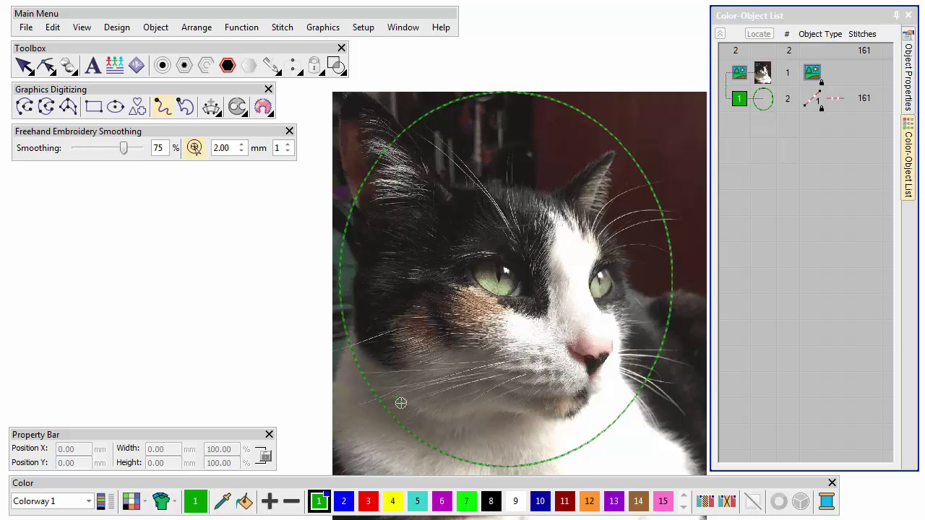
Trace the cat's head, ears, eyes, cheek, nose, mouth and neck edges with green freehand outlines.
{"action": "left_click_drag", "start_coordinate": [468, 415], "coordinate": [515, 410]}
{"action": "mouse_move", "coordinate": [571, 417]}
{"action": "left_mouse_down"}
{"action": "mouse_move", "coordinate": [593, 405]}
{"action": "mouse_move", "coordinate": [617, 359]}
{"action": "mouse_move", "coordinate": [623, 262]}
{"action": "mouse_move", "coordinate": [642, 213]}
{"action": "left_mouse_up"}
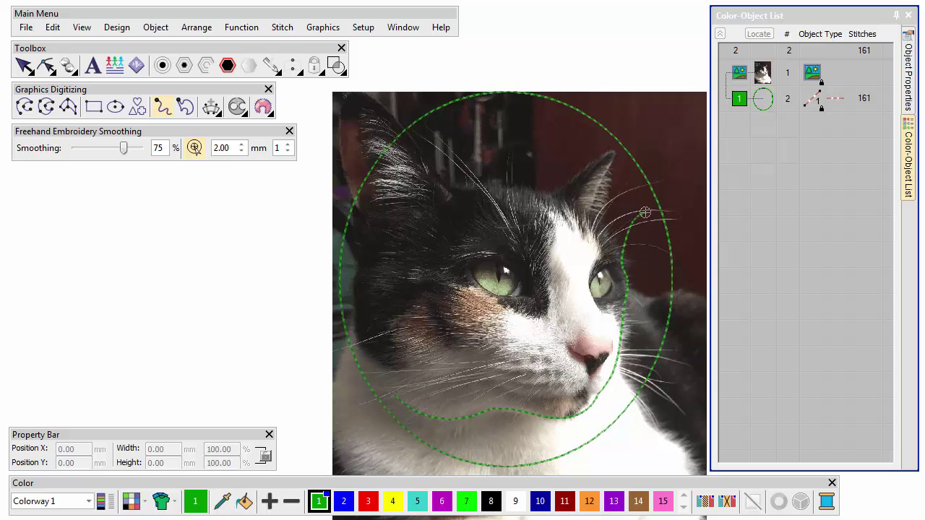
{"action": "mouse_move", "coordinate": [633, 230]}
{"action": "left_mouse_down"}
{"action": "mouse_move", "coordinate": [621, 262]}
{"action": "mouse_move", "coordinate": [605, 231]}
{"action": "mouse_move", "coordinate": [567, 205]}
{"action": "mouse_move", "coordinate": [457, 183]}
{"action": "mouse_move", "coordinate": [389, 109]}
{"action": "mouse_move", "coordinate": [358, 95]}
{"action": "mouse_move", "coordinate": [345, 104]}
{"action": "mouse_move", "coordinate": [342, 129]}
{"action": "mouse_move", "coordinate": [366, 230]}
{"action": "mouse_move", "coordinate": [358, 330]}
{"action": "mouse_move", "coordinate": [365, 353]}
{"action": "mouse_move", "coordinate": [401, 372]}
{"action": "left_mouse_up"}
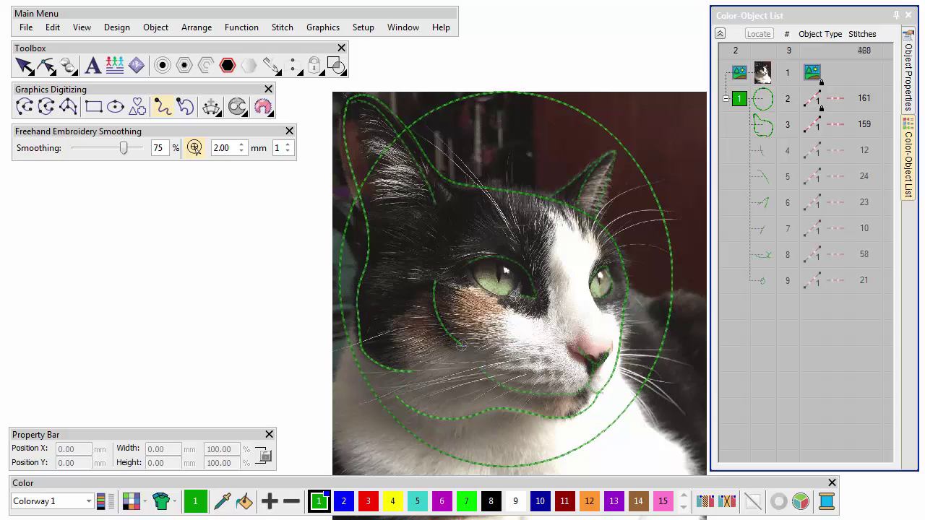
{"action": "mouse_move", "coordinate": [492, 290]}
{"action": "left_mouse_down"}
{"action": "mouse_move", "coordinate": [468, 261]}
{"action": "mouse_move", "coordinate": [516, 264]}
{"action": "left_mouse_up"}
{"action": "left_click", "coordinate": [511, 290]}
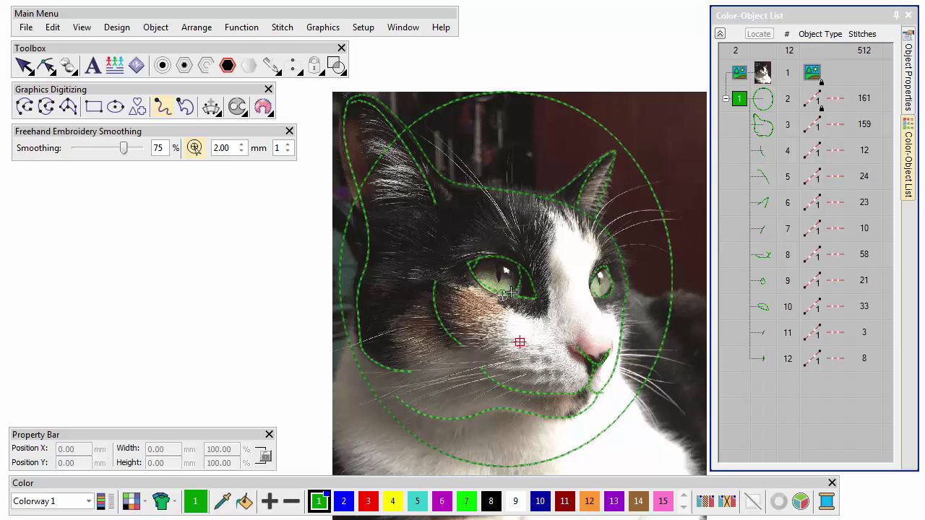
{"action": "left_click_drag", "start_coordinate": [617, 383], "coordinate": [616, 364]}
{"action": "left_click", "coordinate": [636, 401]}
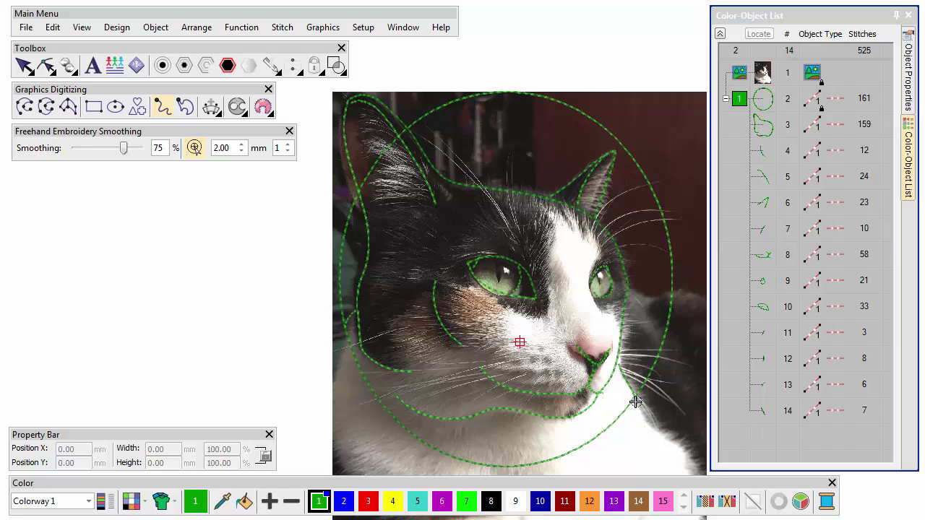
Lock all the freehand outline objects, 3 through 14, and deselect them.
{"action": "left_click", "coordinate": [760, 126]}
{"action": "left_click", "coordinate": [766, 414], "text": "shift"}
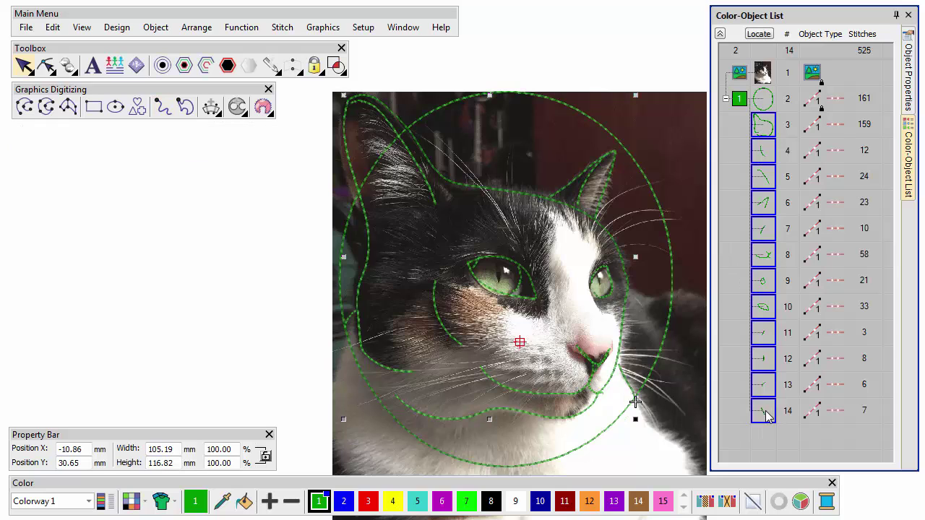
{"action": "right_click", "coordinate": [760, 141]}
{"action": "left_click", "coordinate": [786, 287]}
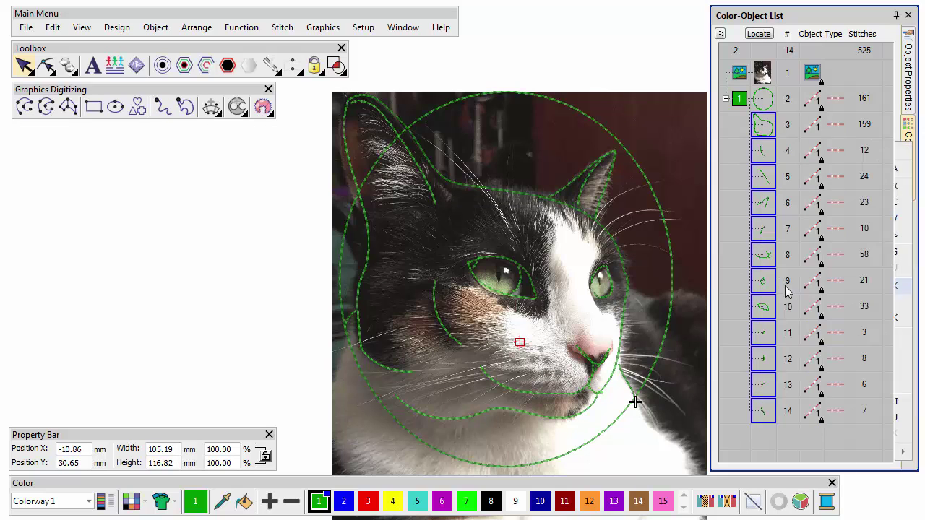
{"action": "key", "text": "Escape"}
Replace the Madeira Classic 40 thread chart with Isacord 40.
{"action": "left_click", "coordinate": [824, 500]}
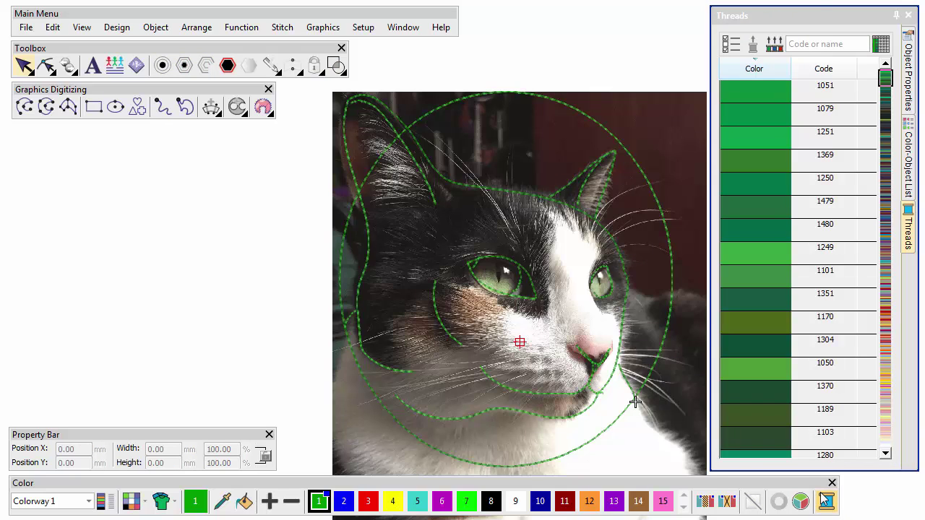
{"action": "left_click", "coordinate": [731, 45]}
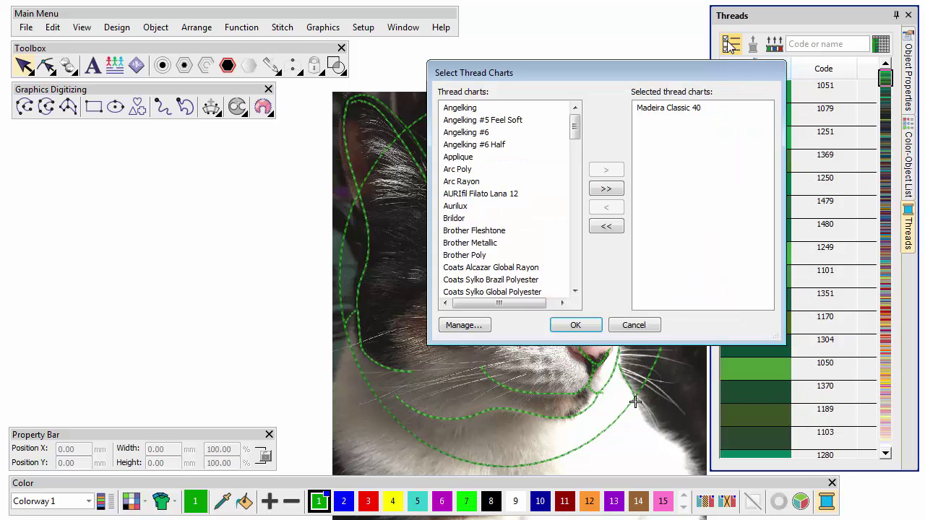
{"action": "double_click", "coordinate": [684, 111]}
{"action": "left_click_drag", "start_coordinate": [578, 129], "coordinate": [575, 186]}
{"action": "double_click", "coordinate": [476, 231]}
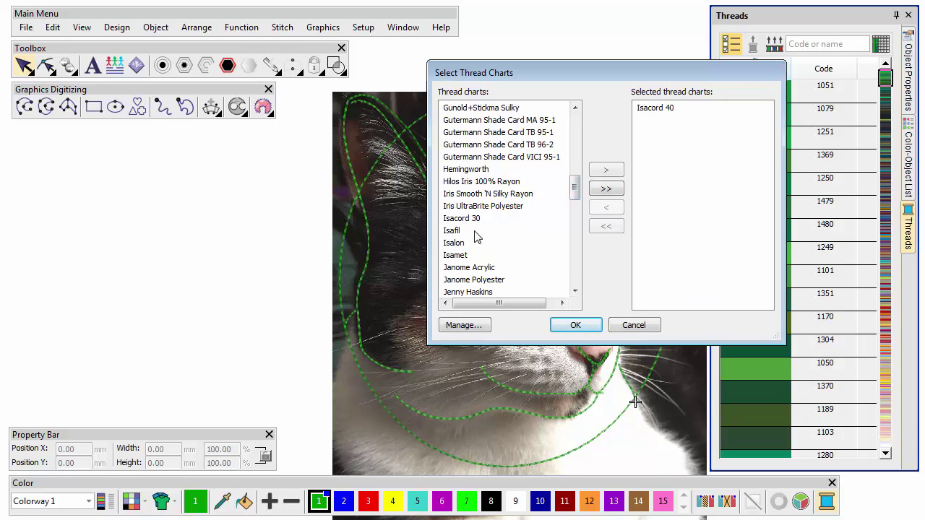
{"action": "left_click", "coordinate": [575, 326]}
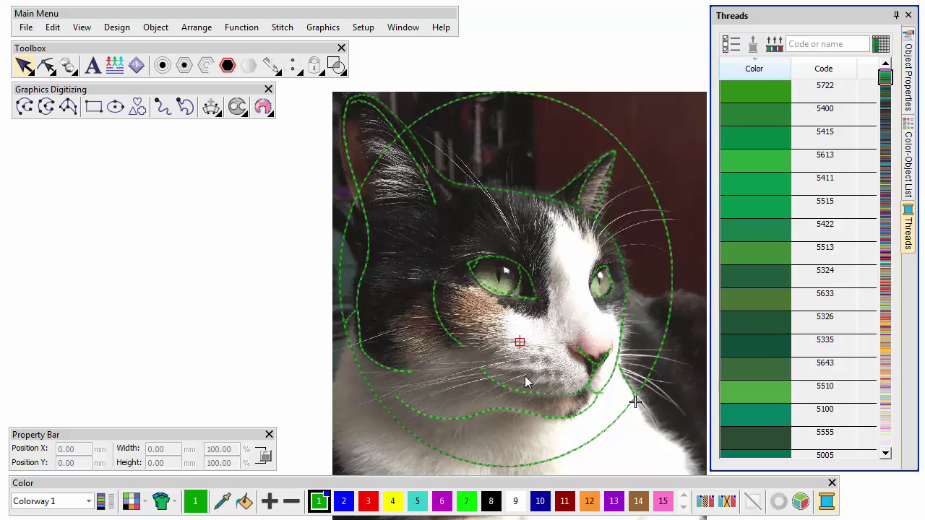
Remove colors 15 down to 9 from the palette, leaving eight slots.
{"action": "left_click", "coordinate": [291, 501]}
{"action": "left_click", "coordinate": [291, 501]}
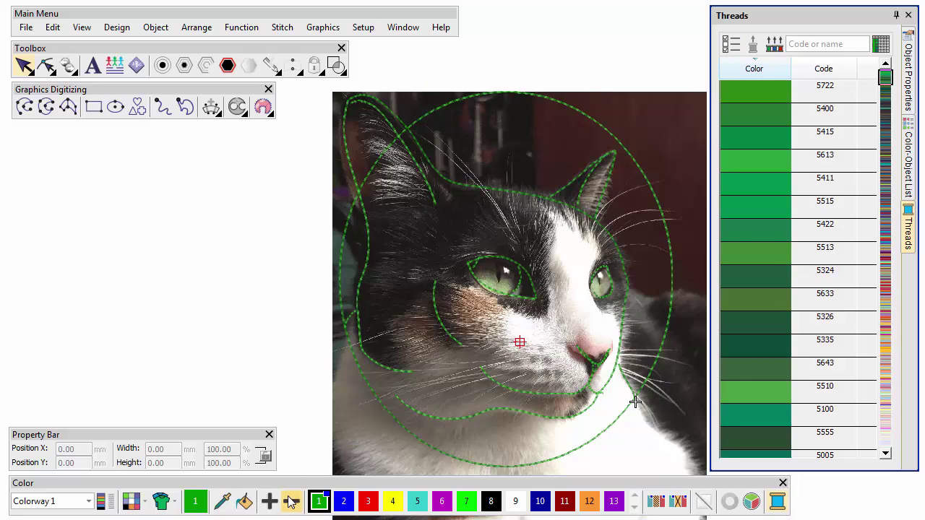
{"action": "left_click", "coordinate": [292, 500]}
{"action": "left_click", "coordinate": [291, 501]}
{"action": "left_click", "coordinate": [291, 500]}
{"action": "left_click", "coordinate": [291, 501]}
{"action": "left_click", "coordinate": [292, 501]}
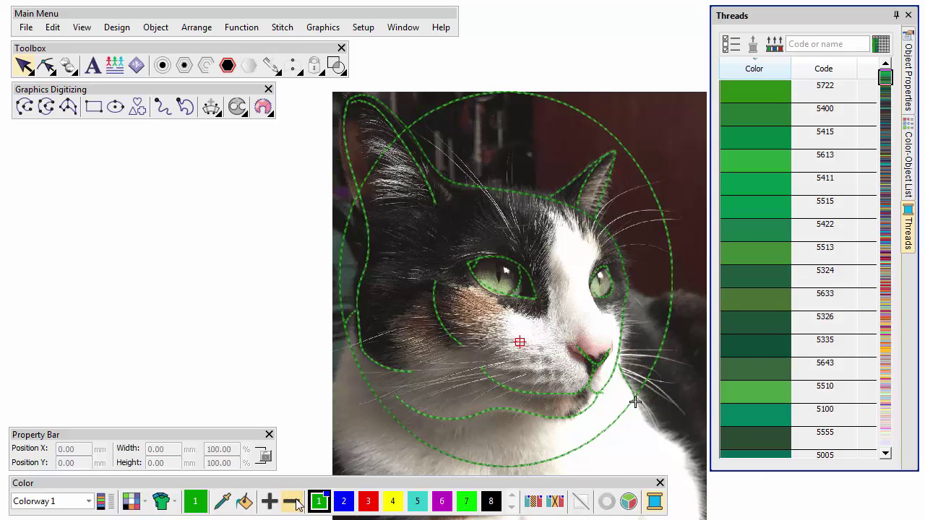
Assign the brown Isacord 40 thread 1154 to palette color 2.
{"action": "left_click", "coordinate": [346, 500]}
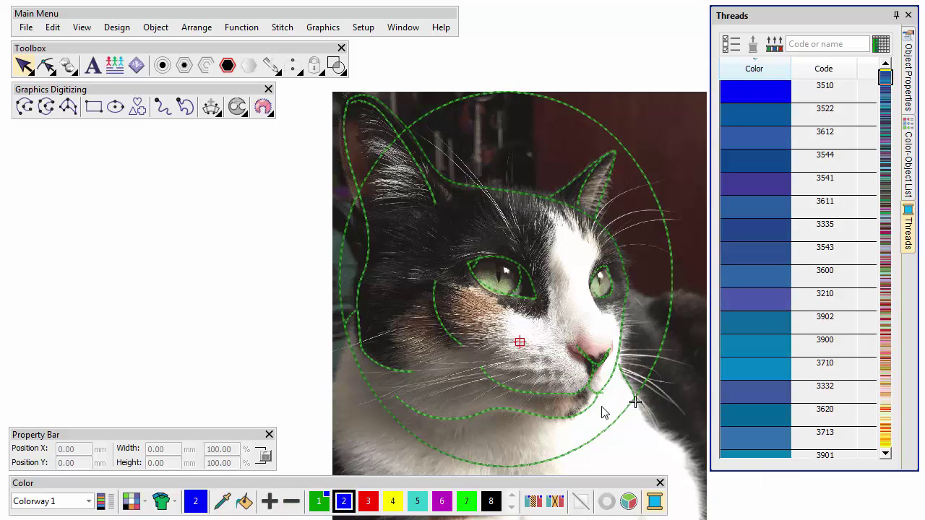
{"action": "left_click", "coordinate": [825, 44]}
{"action": "type", "text": "1154"}
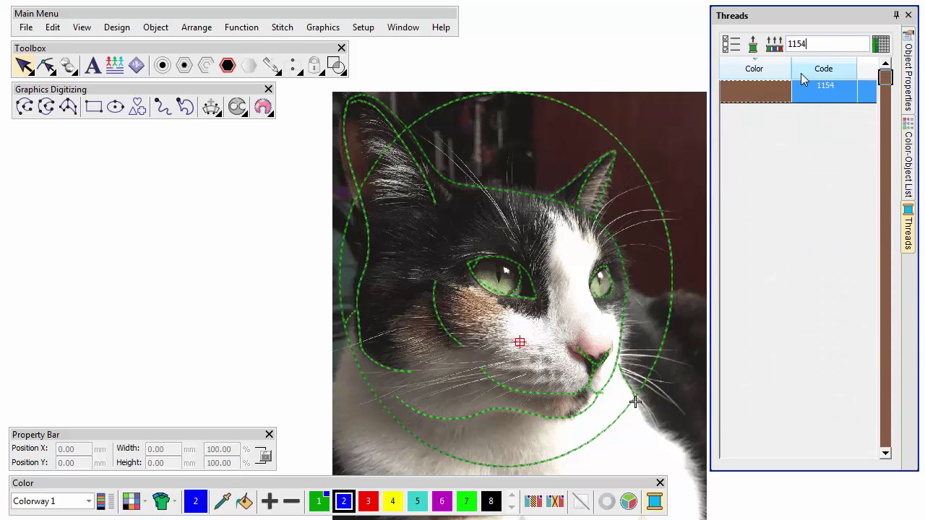
{"action": "double_click", "coordinate": [751, 100]}
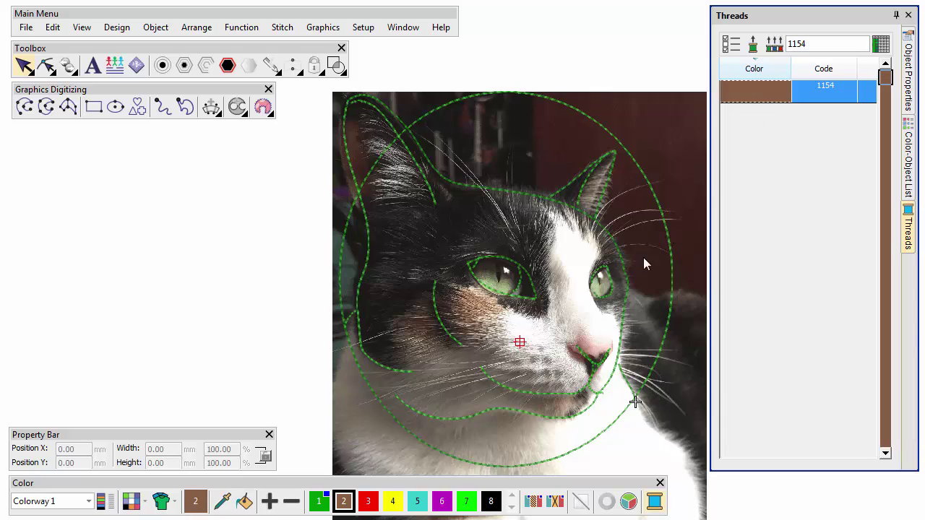
Assign the tan Isacord 40 thread 1123 to palette color 3 and clear the thread search.
{"action": "left_click", "coordinate": [367, 504]}
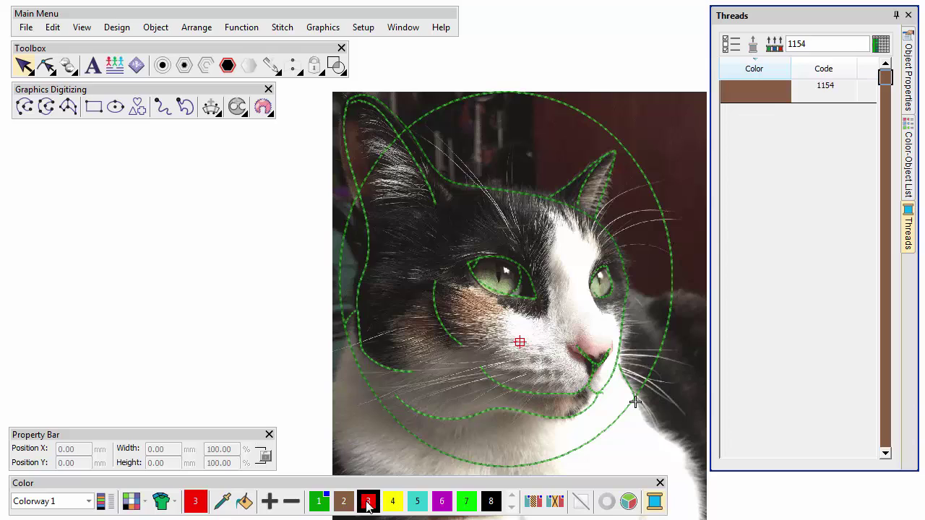
{"action": "double_click", "coordinate": [825, 42]}
{"action": "type", "text": "1123"}
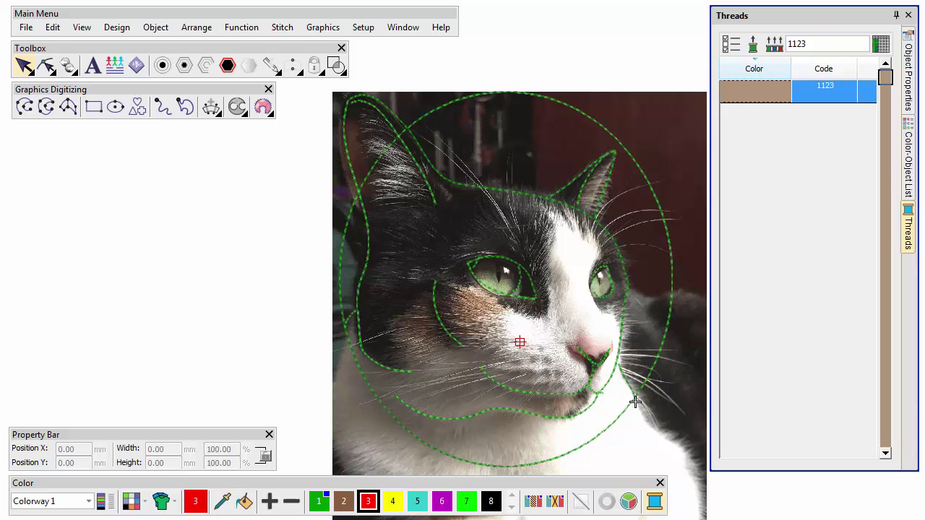
{"action": "double_click", "coordinate": [748, 99]}
{"action": "double_click", "coordinate": [802, 44]}
{"action": "key", "text": "BackSpace"}
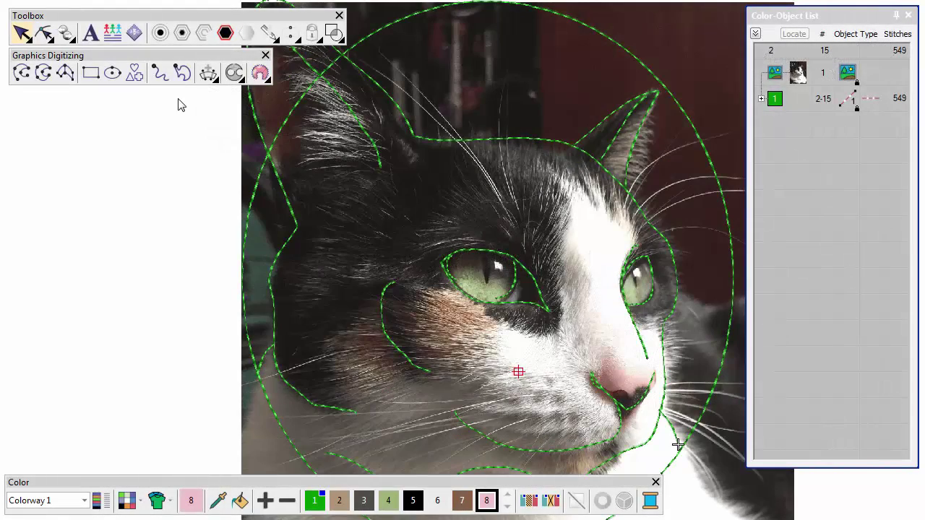
Cover the black fur around the eyes, forehead, ears and side of the face with freehand stitching in black color 5.
{"action": "left_click", "coordinate": [160, 76]}
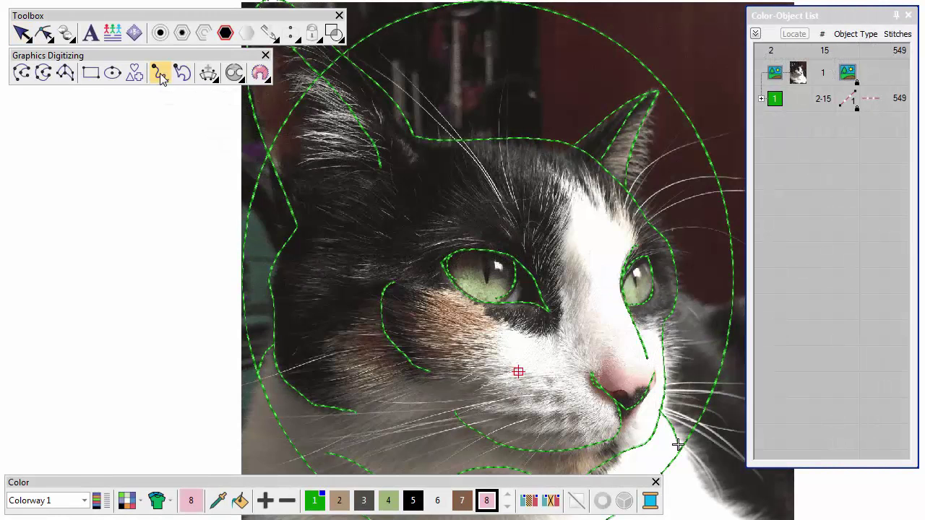
{"action": "left_click", "coordinate": [413, 500]}
{"action": "scroll", "coordinate": [558, 312], "scroll_direction": "up", "scroll_amount": 2}
{"action": "mouse_move", "coordinate": [547, 302]}
{"action": "left_mouse_down"}
{"action": "mouse_move", "coordinate": [572, 300]}
{"action": "mouse_move", "coordinate": [552, 319]}
{"action": "mouse_move", "coordinate": [594, 297]}
{"action": "mouse_move", "coordinate": [584, 321]}
{"action": "mouse_move", "coordinate": [607, 297]}
{"action": "mouse_move", "coordinate": [601, 325]}
{"action": "mouse_move", "coordinate": [614, 301]}
{"action": "mouse_move", "coordinate": [613, 333]}
{"action": "mouse_move", "coordinate": [626, 311]}
{"action": "mouse_move", "coordinate": [634, 333]}
{"action": "mouse_move", "coordinate": [639, 315]}
{"action": "mouse_move", "coordinate": [493, 178]}
{"action": "mouse_move", "coordinate": [538, 199]}
{"action": "left_mouse_up"}
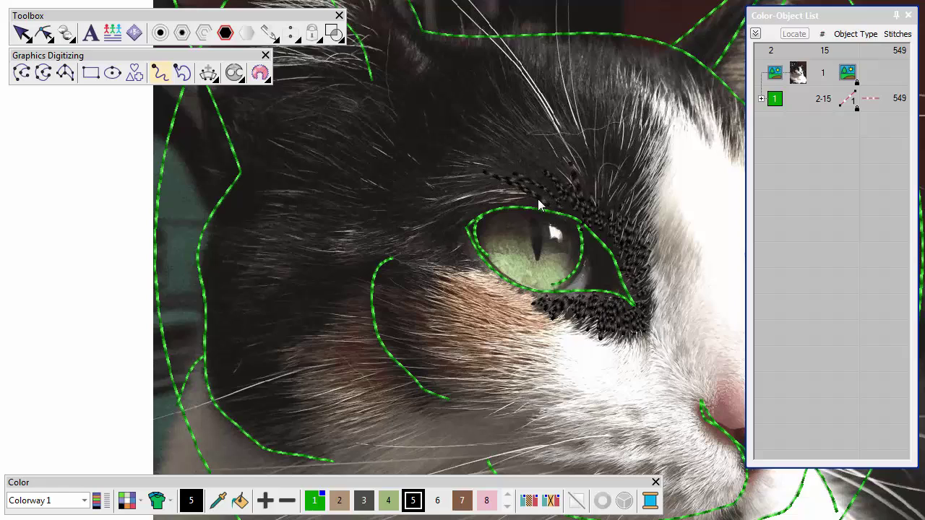
{"action": "left_click_drag", "start_coordinate": [442, 209], "coordinate": [416, 239]}
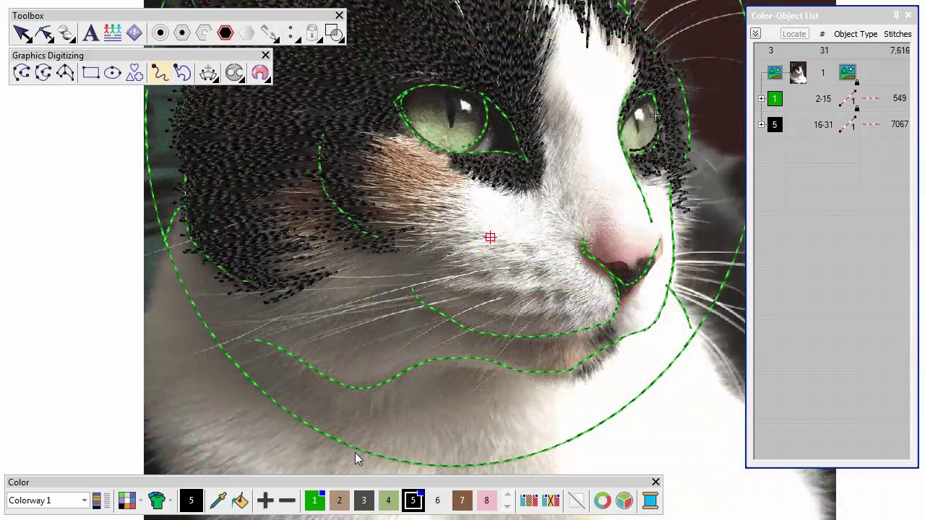
Add freehand shading in dark gray color 3 over the cheek, muzzle, chin, ear and forehead blaze edge.
{"action": "left_click", "coordinate": [365, 501]}
{"action": "mouse_move", "coordinate": [269, 363]}
{"action": "left_mouse_down"}
{"action": "mouse_move", "coordinate": [222, 354]}
{"action": "mouse_move", "coordinate": [253, 348]}
{"action": "mouse_move", "coordinate": [270, 372]}
{"action": "mouse_move", "coordinate": [266, 382]}
{"action": "mouse_move", "coordinate": [298, 379]}
{"action": "mouse_move", "coordinate": [321, 400]}
{"action": "mouse_move", "coordinate": [342, 333]}
{"action": "mouse_move", "coordinate": [337, 356]}
{"action": "mouse_move", "coordinate": [378, 311]}
{"action": "left_mouse_up"}
{"action": "left_click_drag", "start_coordinate": [547, 71], "coordinate": [567, 162]}
{"action": "left_click_drag", "start_coordinate": [553, 92], "coordinate": [569, 214]}
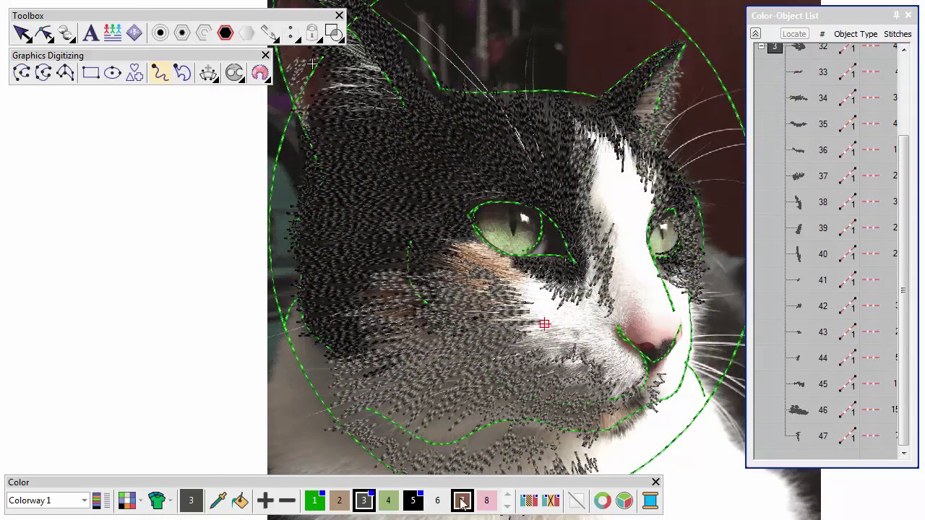
Add freehand stitches in brown color 7 over the cheek, chin and ears, and in white color 6 over the blaze, muzzle and neck.
{"action": "left_click", "coordinate": [462, 500]}
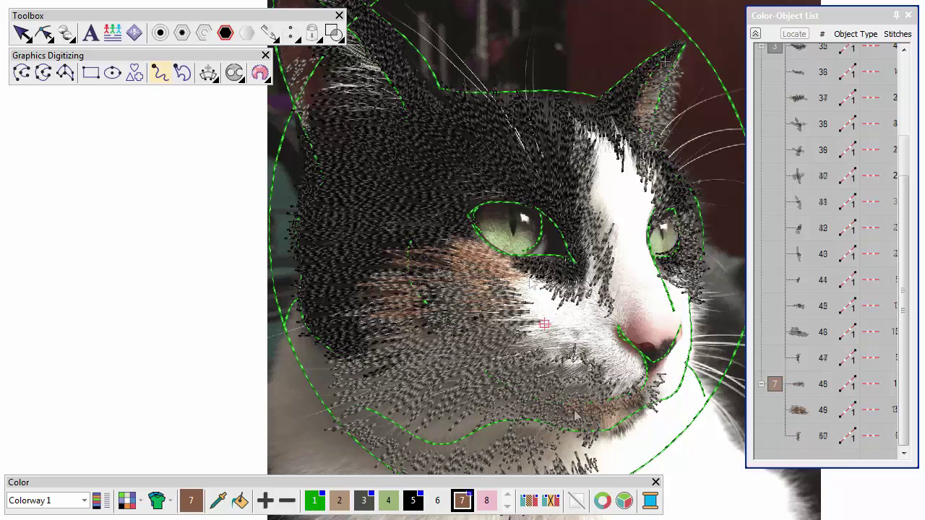
{"action": "left_click", "coordinate": [437, 500]}
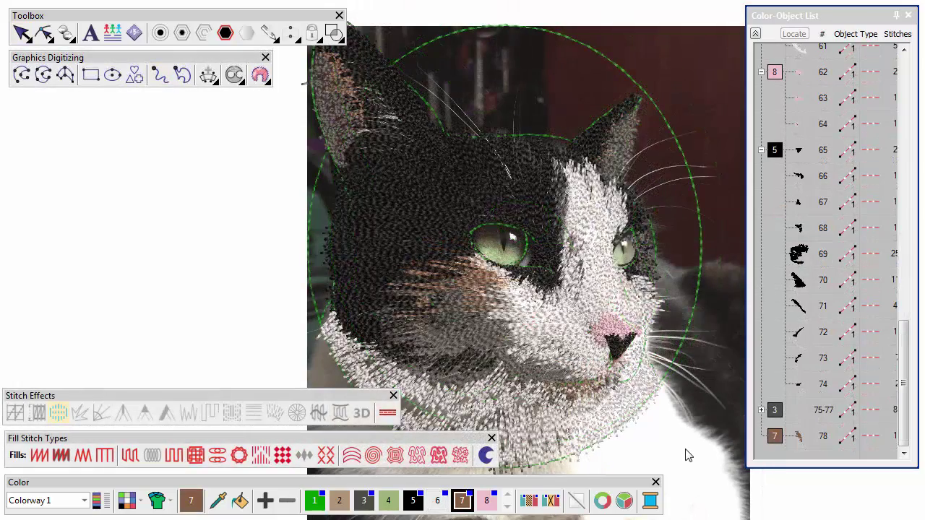
Digitize the larger eye's iris as a closed fill shape in green color 4, tracing the iris guide outline.
{"action": "left_click", "coordinate": [453, 200]}
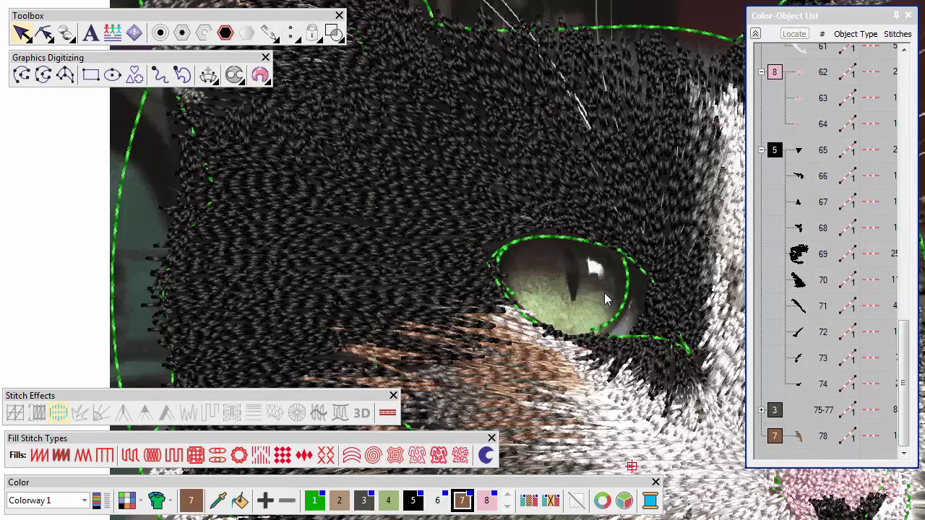
{"action": "left_click", "coordinate": [42, 75]}
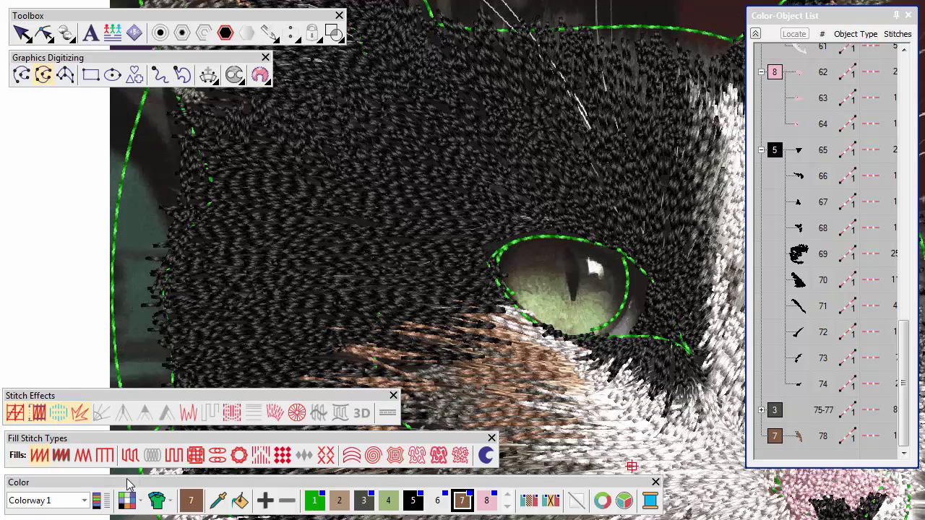
{"action": "left_click", "coordinate": [390, 501]}
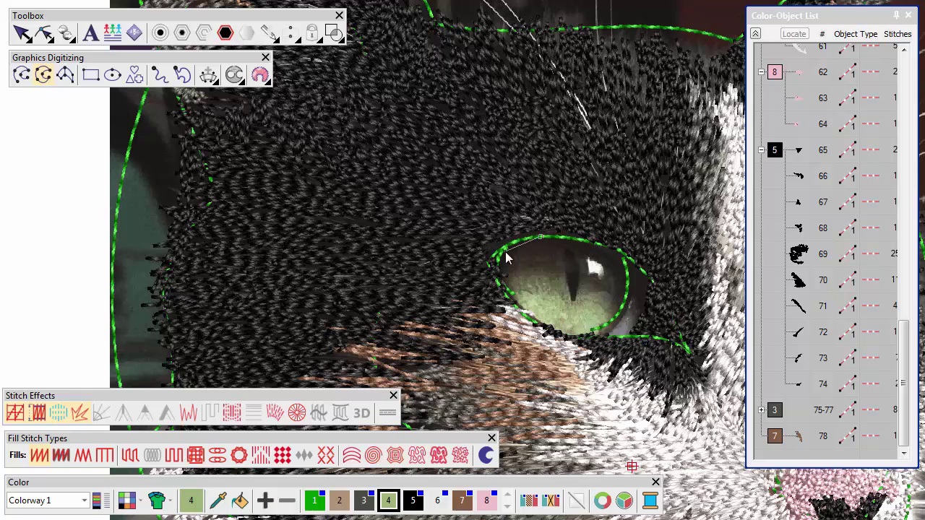
{"action": "left_click", "coordinate": [509, 296]}
{"action": "left_click", "coordinate": [555, 332]}
{"action": "left_click", "coordinate": [613, 325]}
{"action": "left_click", "coordinate": [627, 280]}
{"action": "key", "text": "Return"}
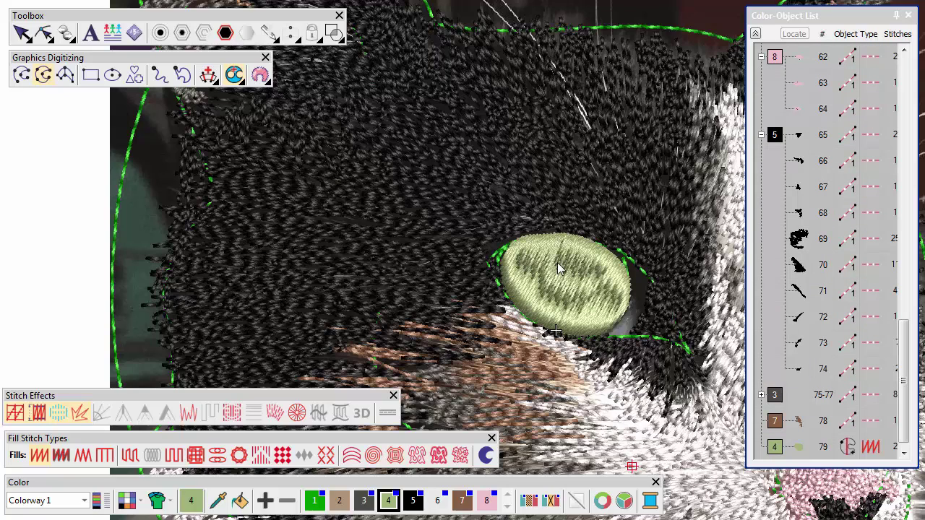
Apply the radial fill effect to the green iris and set its satin stitch spacing to 0.50 mm.
{"action": "left_click", "coordinate": [297, 413]}
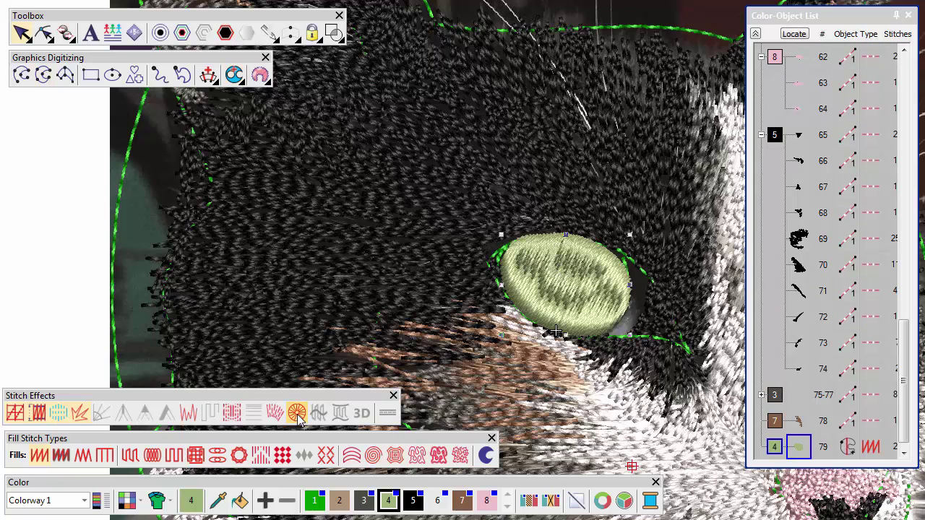
{"action": "double_click", "coordinate": [611, 291]}
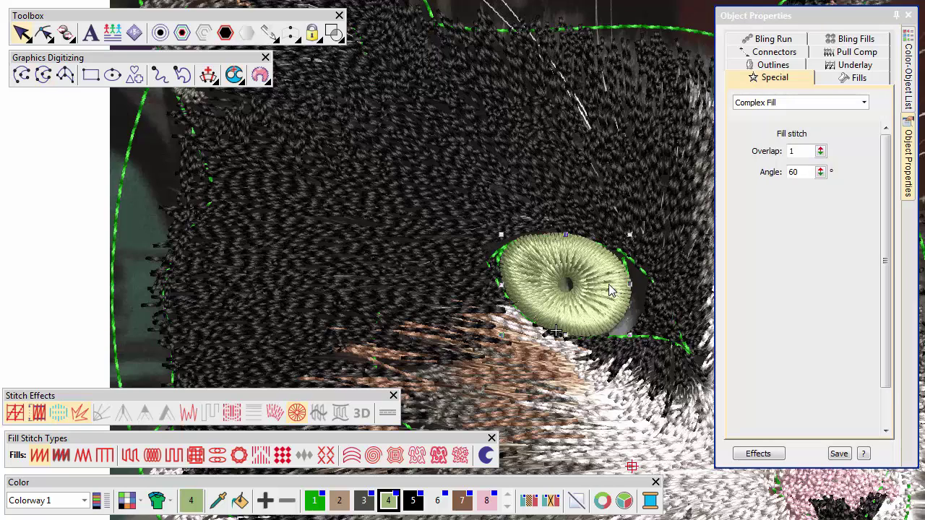
{"action": "left_click", "coordinate": [849, 78]}
{"action": "left_click_drag", "start_coordinate": [806, 151], "coordinate": [772, 150]}
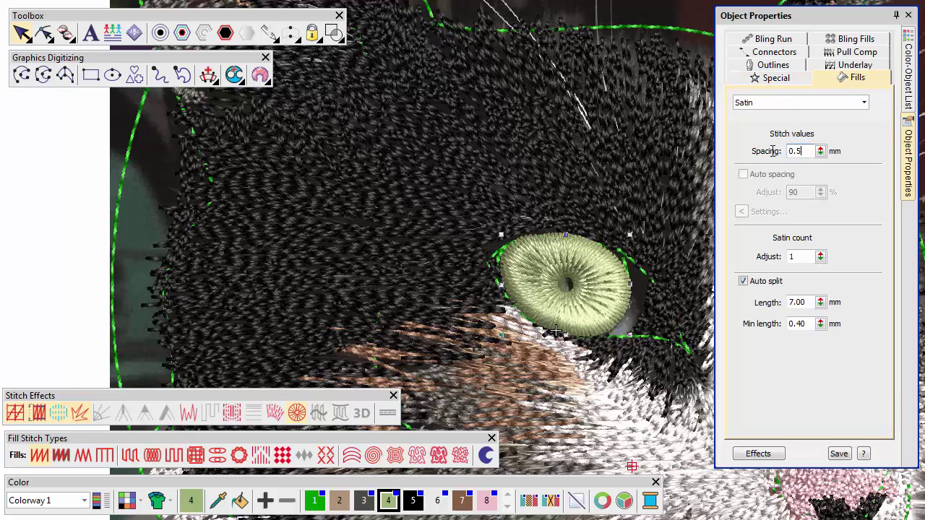
{"action": "type", "text": "0.5"}
{"action": "key", "text": "Return"}
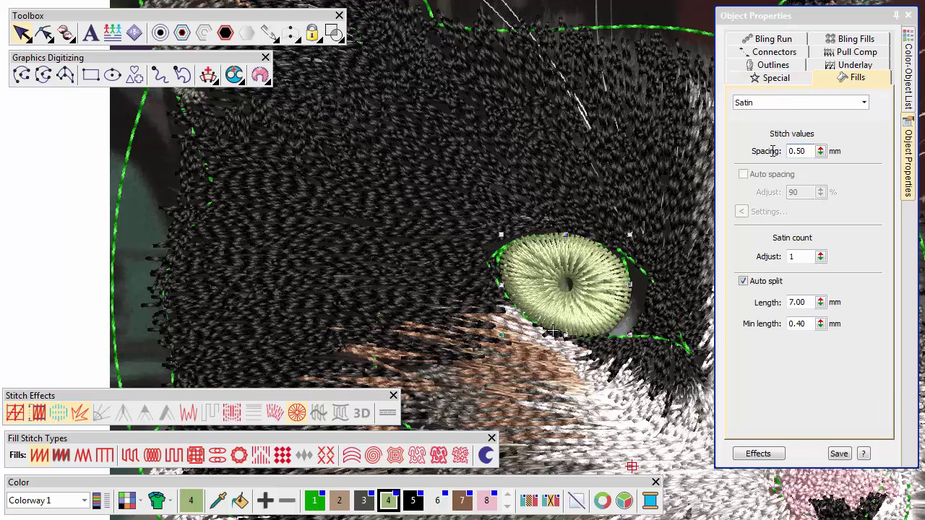
Reshape the radial fill's center hole in the green iris into an upright oval matching the pupil.
{"action": "left_click", "coordinate": [43, 33]}
{"action": "left_click_drag", "start_coordinate": [567, 283], "coordinate": [573, 265]}
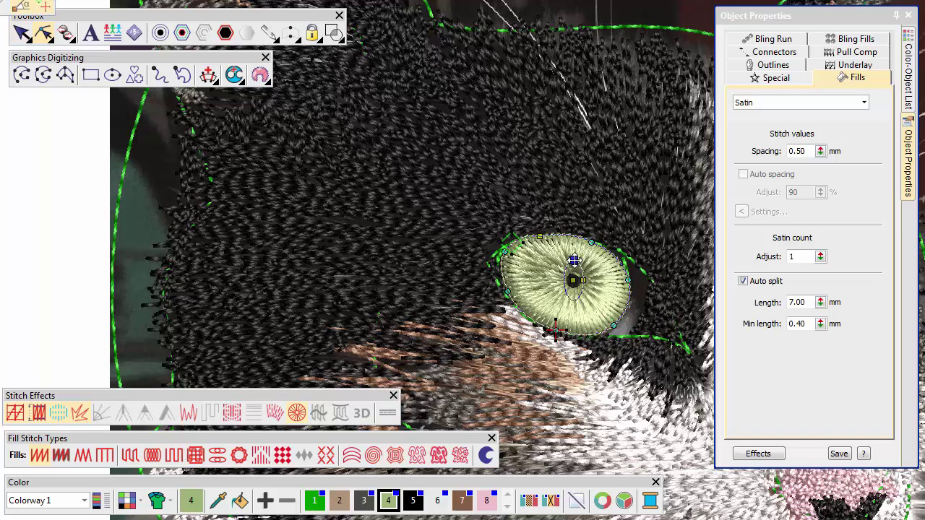
{"action": "key", "text": "Escape"}
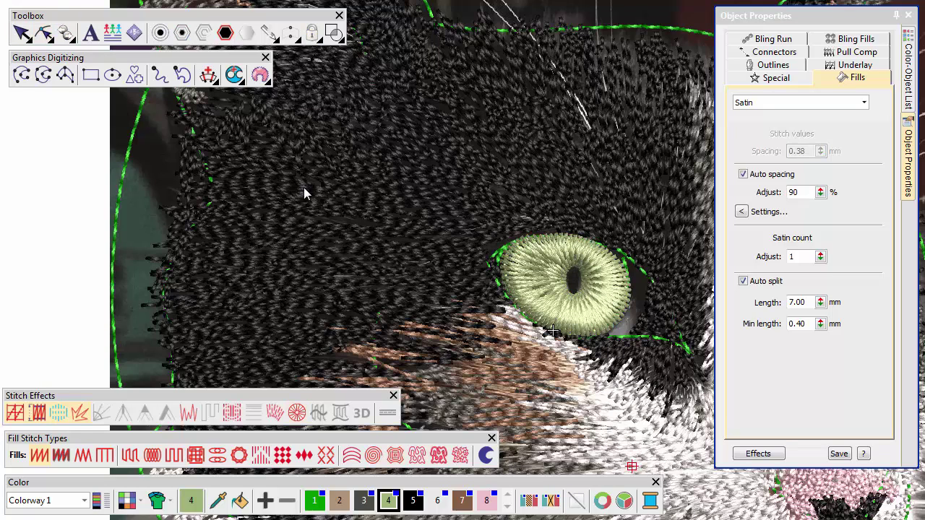
Stitch the pupil of the larger eye freehand in black color 5.
{"action": "left_click", "coordinate": [158, 77]}
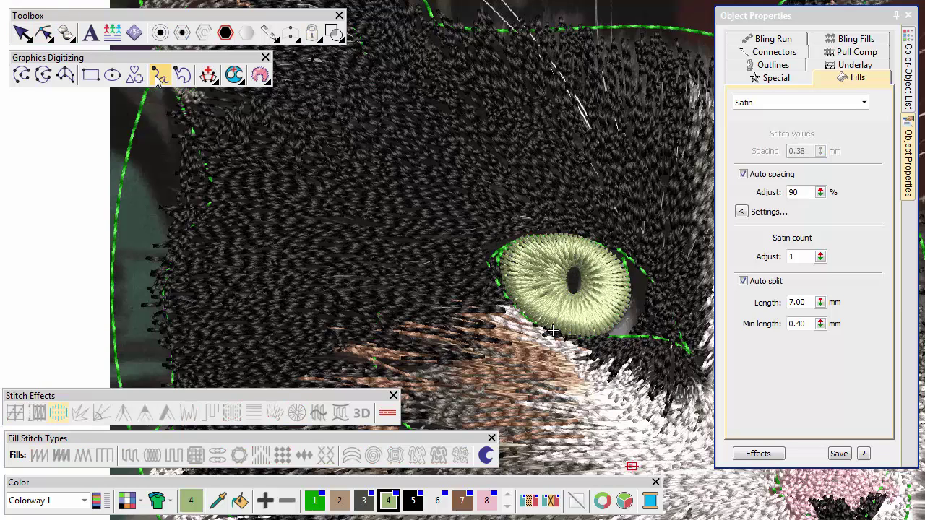
{"action": "left_click", "coordinate": [413, 500]}
{"action": "mouse_move", "coordinate": [567, 301]}
{"action": "left_mouse_down"}
{"action": "mouse_move", "coordinate": [585, 262]}
{"action": "mouse_move", "coordinate": [572, 274]}
{"action": "mouse_move", "coordinate": [576, 309]}
{"action": "mouse_move", "coordinate": [575, 262]}
{"action": "mouse_move", "coordinate": [578, 308]}
{"action": "left_mouse_up"}
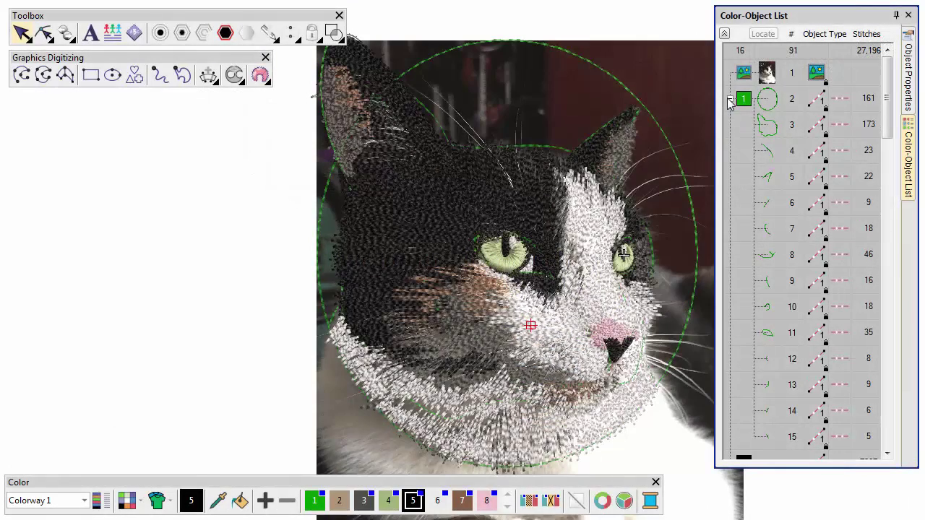
Unlock all the guide outlines in the green color 1 block.
{"action": "left_click", "coordinate": [748, 101]}
{"action": "right_click", "coordinate": [748, 101]}
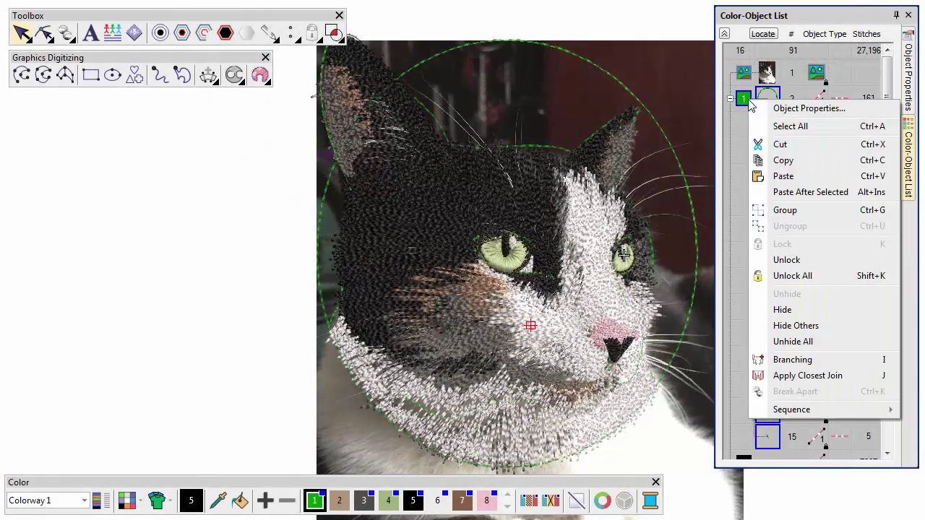
{"action": "left_click", "coordinate": [791, 260]}
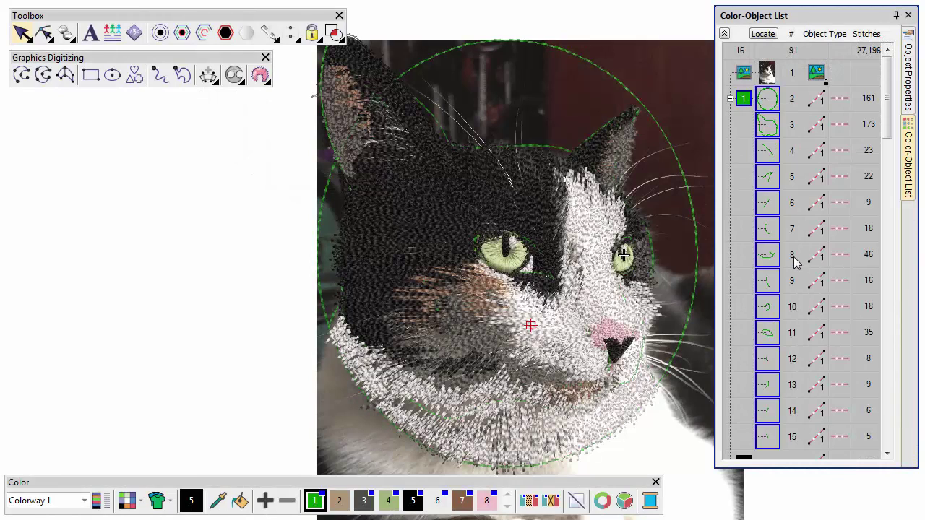
Recolor the cat's guide outlines, objects 3 to 15, to tan color 2, excluding the oval border.
{"action": "left_click", "coordinate": [760, 129]}
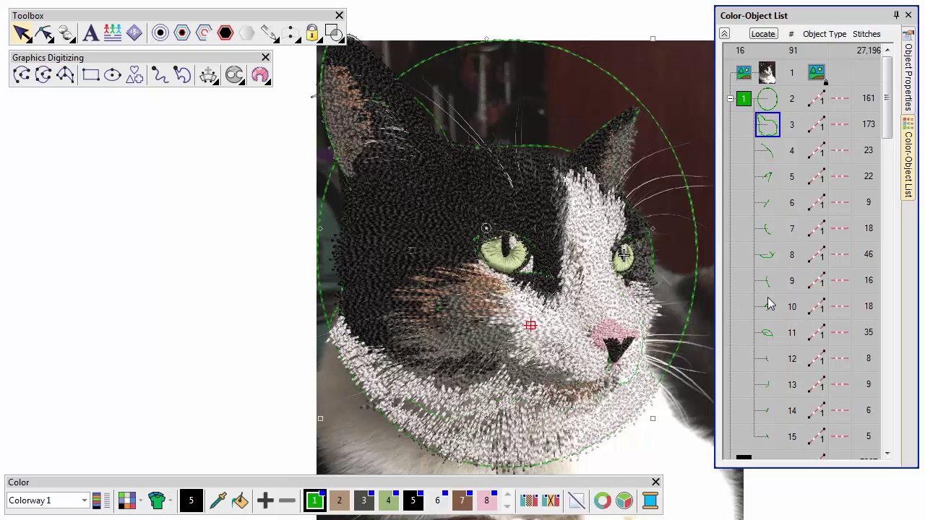
{"action": "left_click", "coordinate": [767, 436], "text": "shift"}
{"action": "left_click", "coordinate": [340, 500]}
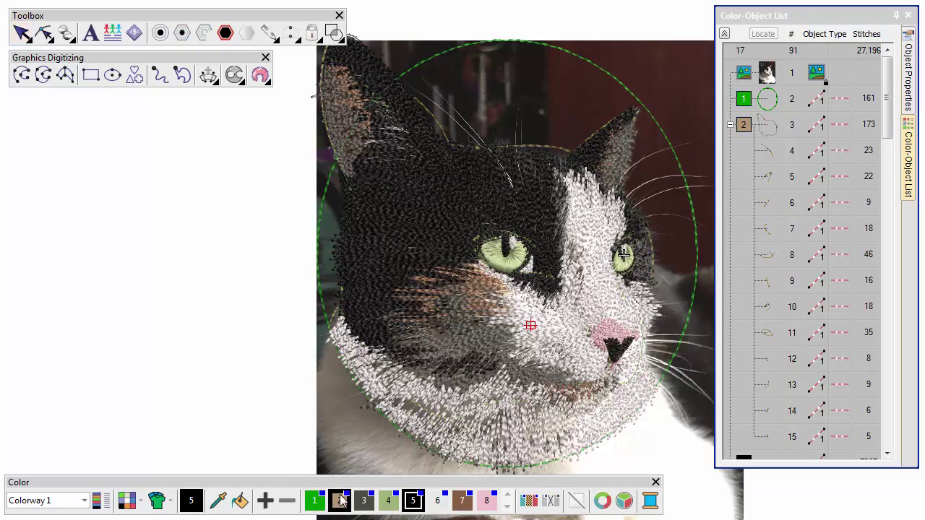
{"action": "key", "text": "Escape"}
Convert the green oval border around the cat's head to a Column C object.
{"action": "left_click", "coordinate": [428, 65]}
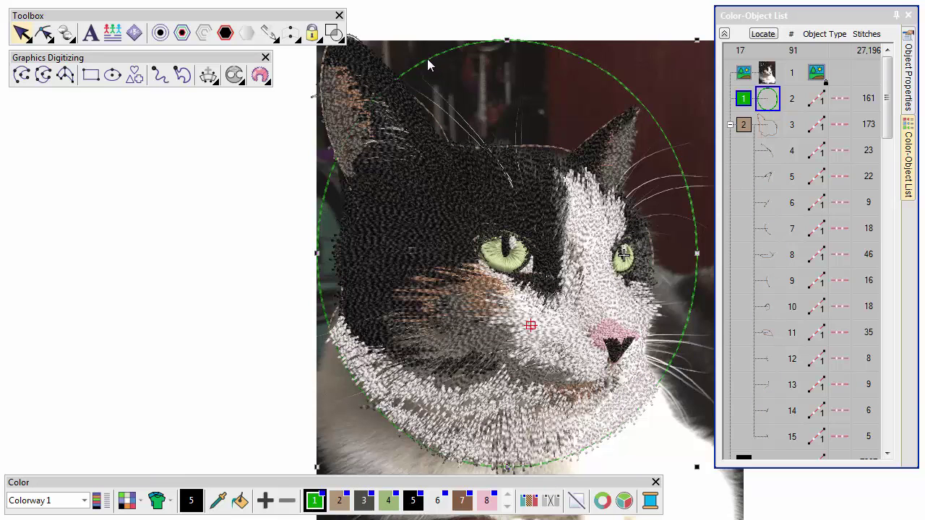
{"action": "right_click", "coordinate": [428, 66]}
{"action": "mouse_move", "coordinate": [486, 427]}
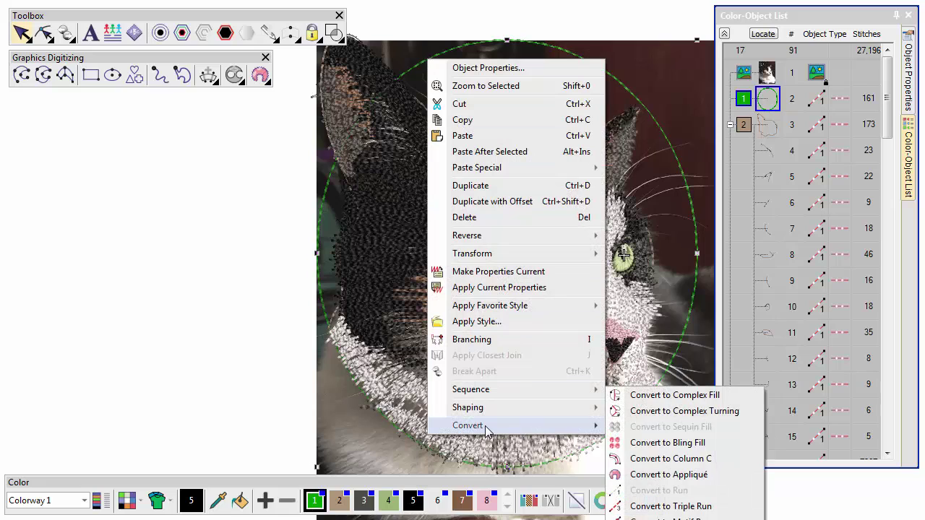
{"action": "left_click", "coordinate": [690, 458]}
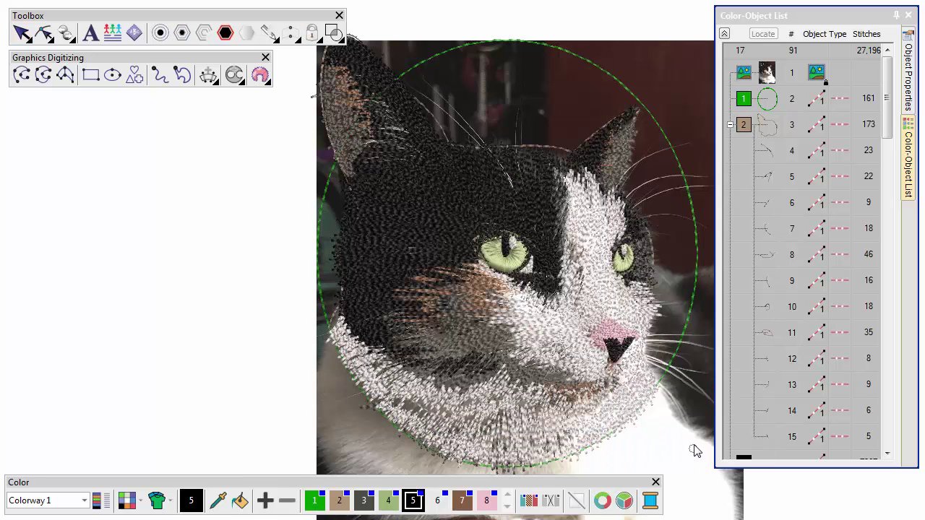
{"action": "left_click", "coordinate": [677, 359]}
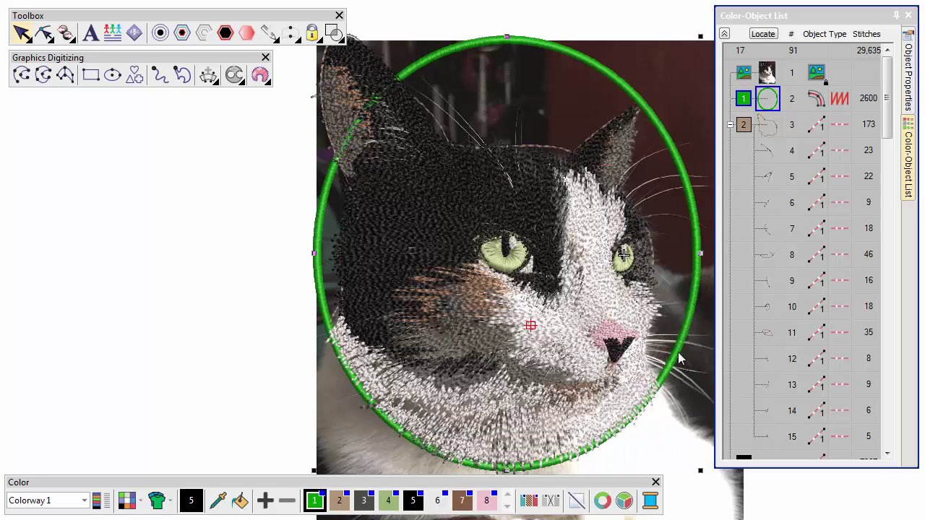
Set the oval border's column width to 5 mm.
{"action": "left_click", "coordinate": [908, 72]}
{"action": "left_click", "coordinate": [802, 67]}
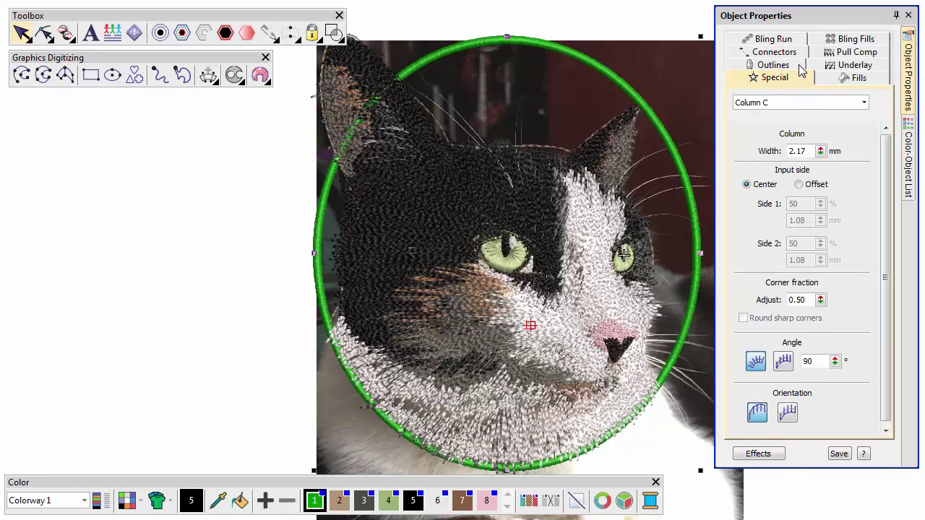
{"action": "double_click", "coordinate": [790, 151]}
{"action": "type", "text": "5"}
{"action": "key", "text": "Return"}
Change the oval border's outline stitch type to Program Split with the BRICK pattern.
{"action": "left_click", "coordinate": [781, 70]}
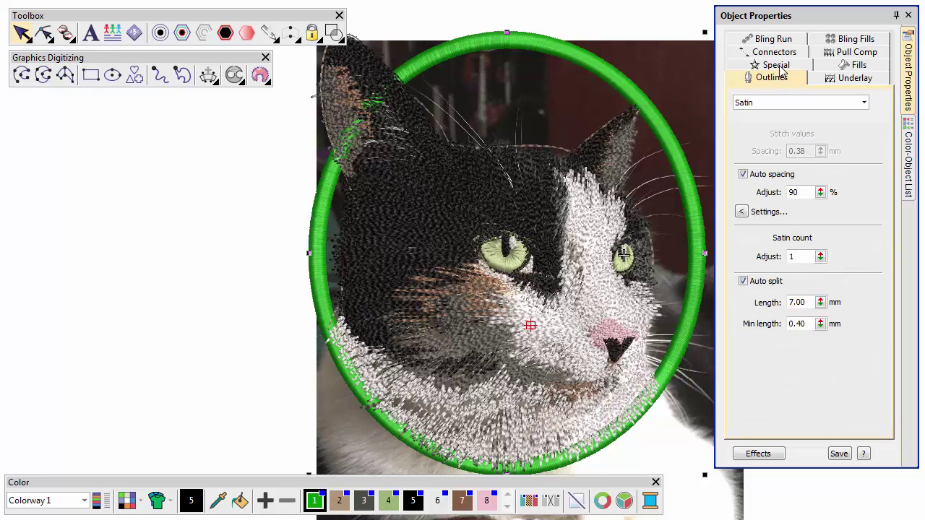
{"action": "left_click", "coordinate": [785, 104]}
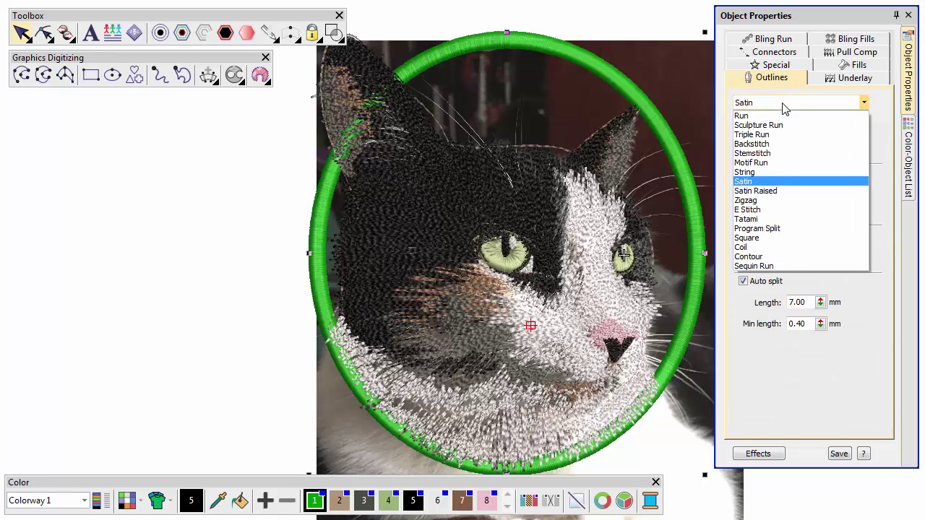
{"action": "left_click", "coordinate": [770, 237]}
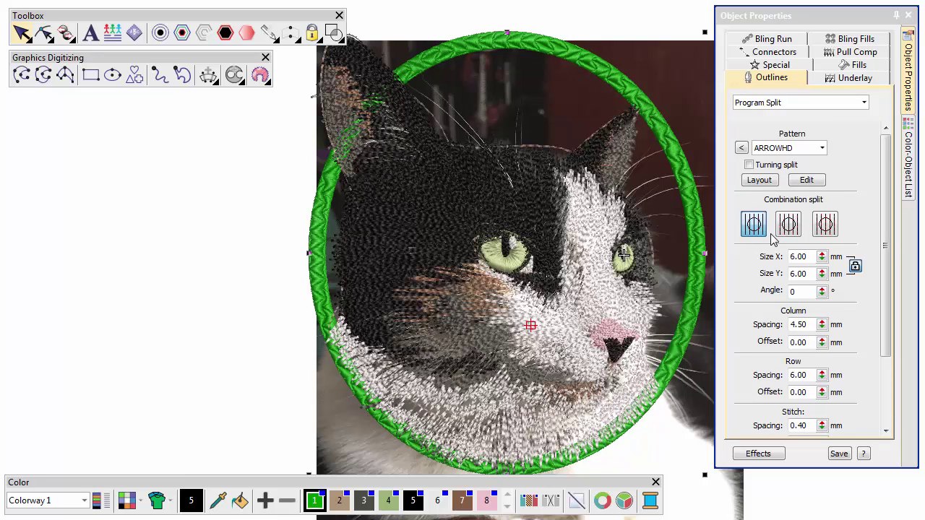
{"action": "left_click", "coordinate": [741, 148]}
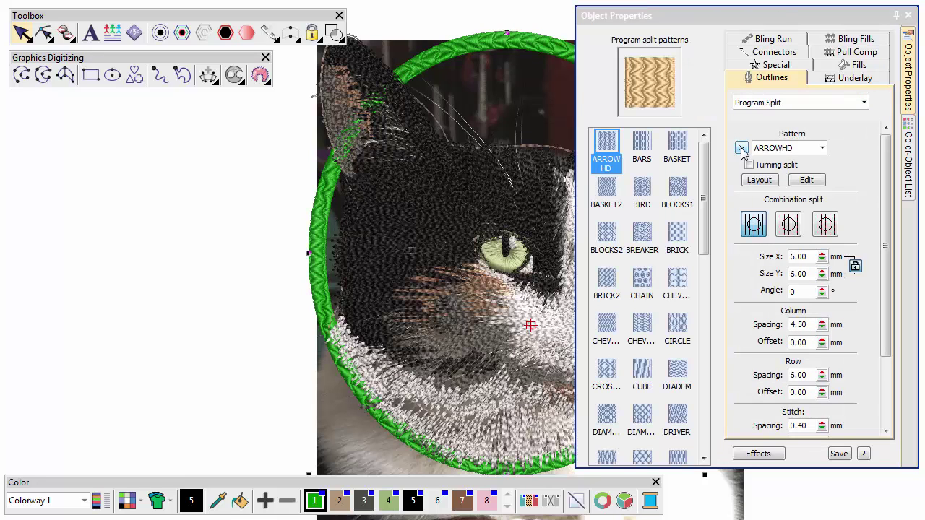
{"action": "left_click", "coordinate": [687, 244]}
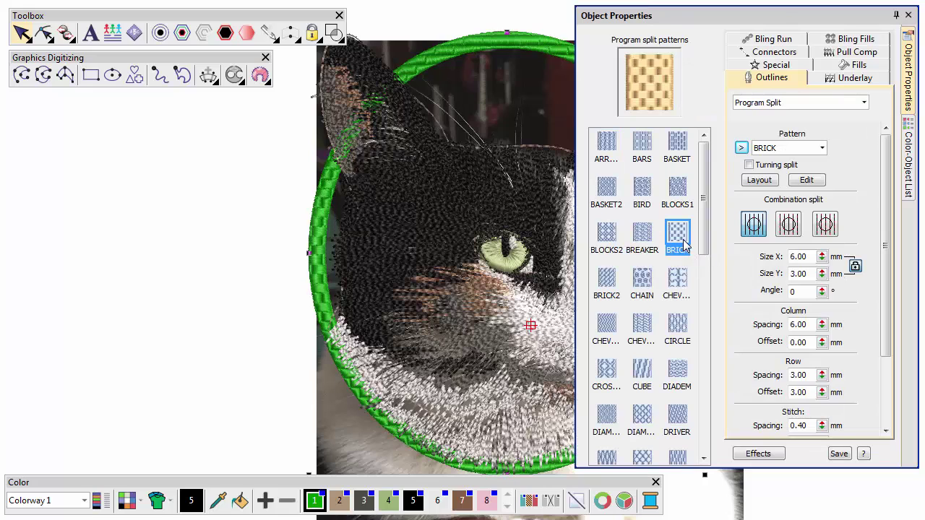
Enable Turning split for the oval border and recolor it to tan color 2.
{"action": "left_click", "coordinate": [749, 166]}
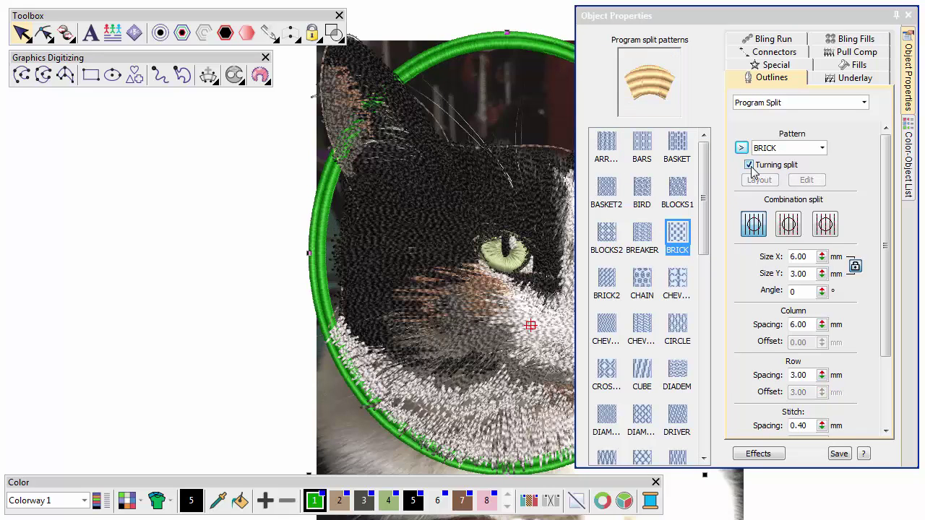
{"action": "left_click", "coordinate": [741, 148]}
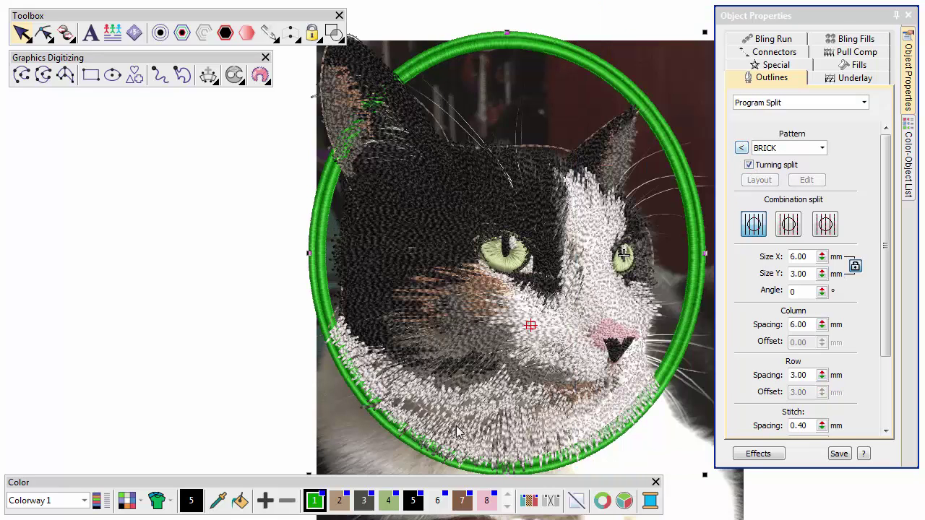
{"action": "left_click", "coordinate": [341, 500]}
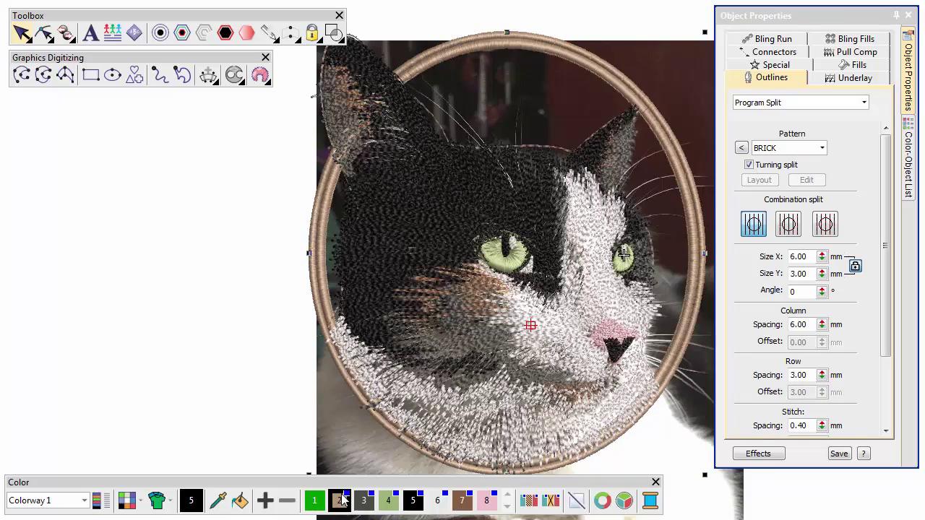